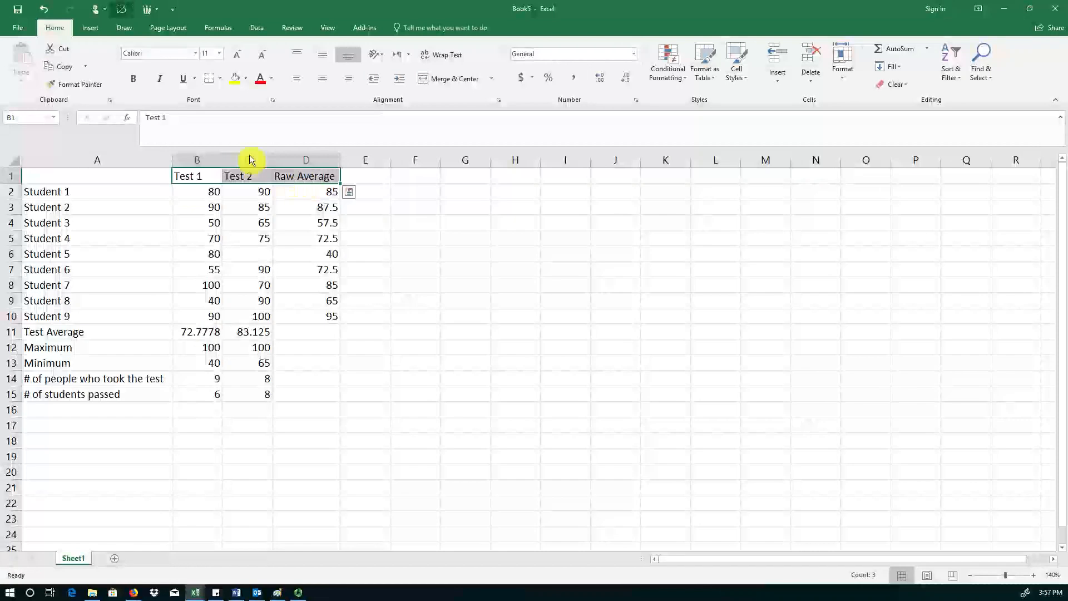
Bold the Test 1, Test 2 and Raw Average column headers.
left_click(138, 84)
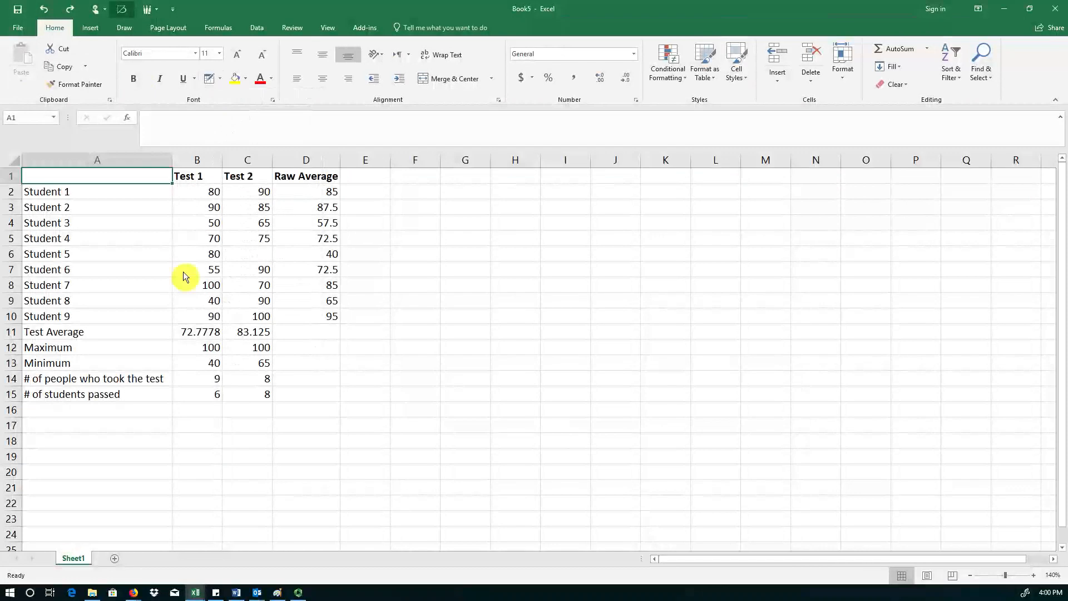
key("Down")
key("Down")
key("Down")
key("Down")
key("Down")
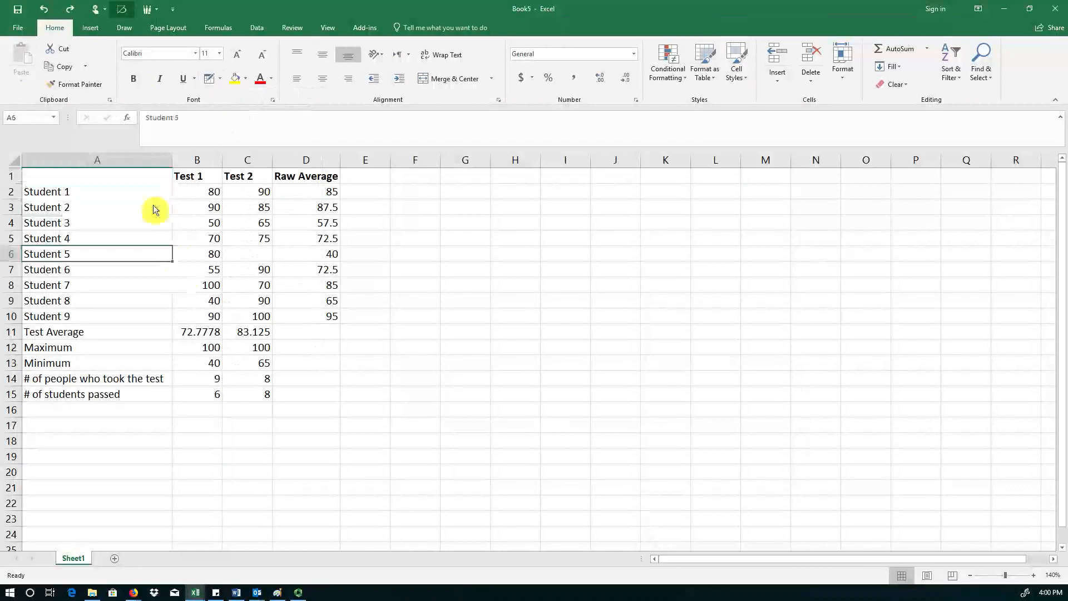
Draw border lines beneath the header row and beneath the Student 9 row across columns A to E.
left_click_drag(133, 177, 294, 185)
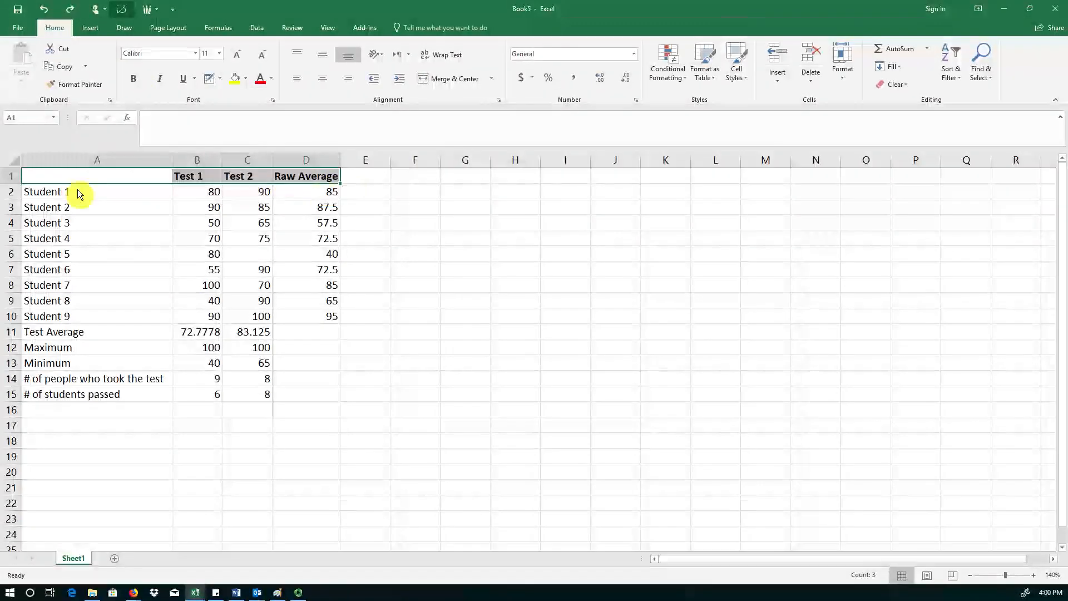
key("shift+Right")
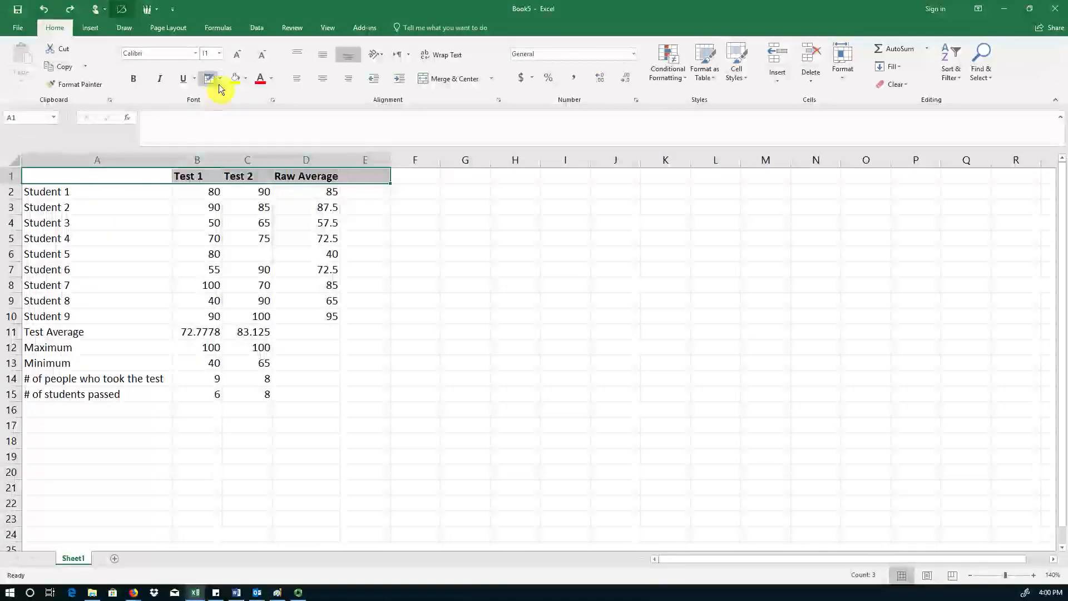
left_click(226, 81)
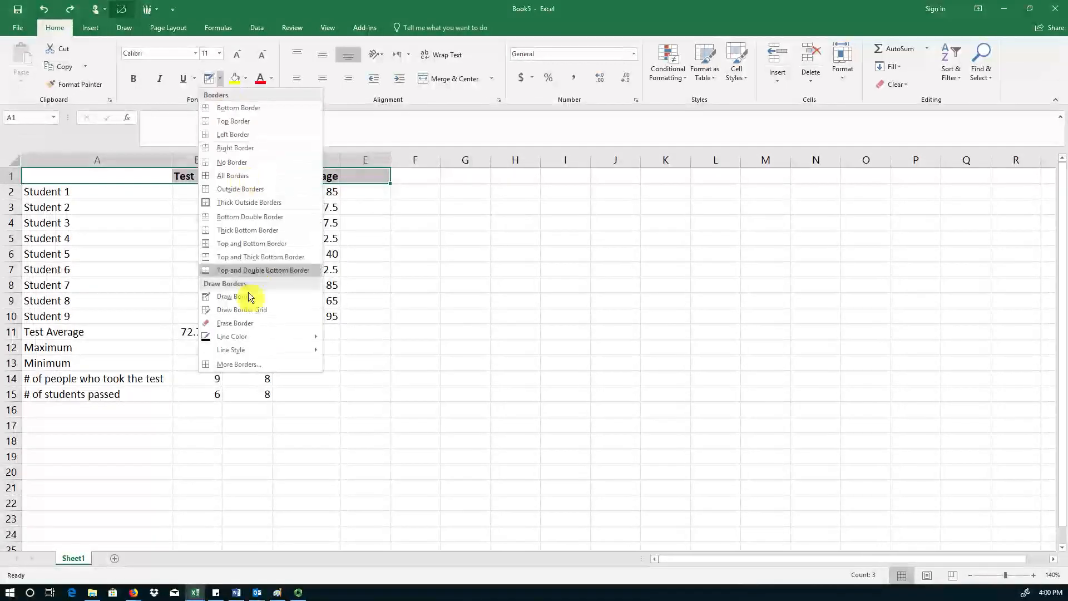
left_click(251, 309)
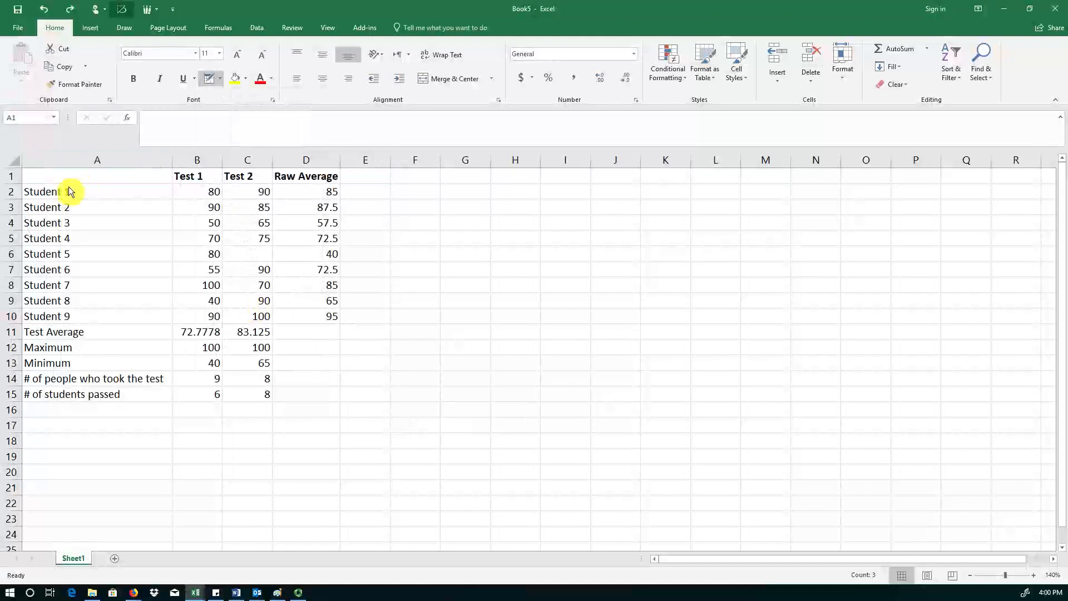
left_click_drag(65, 192, 372, 188)
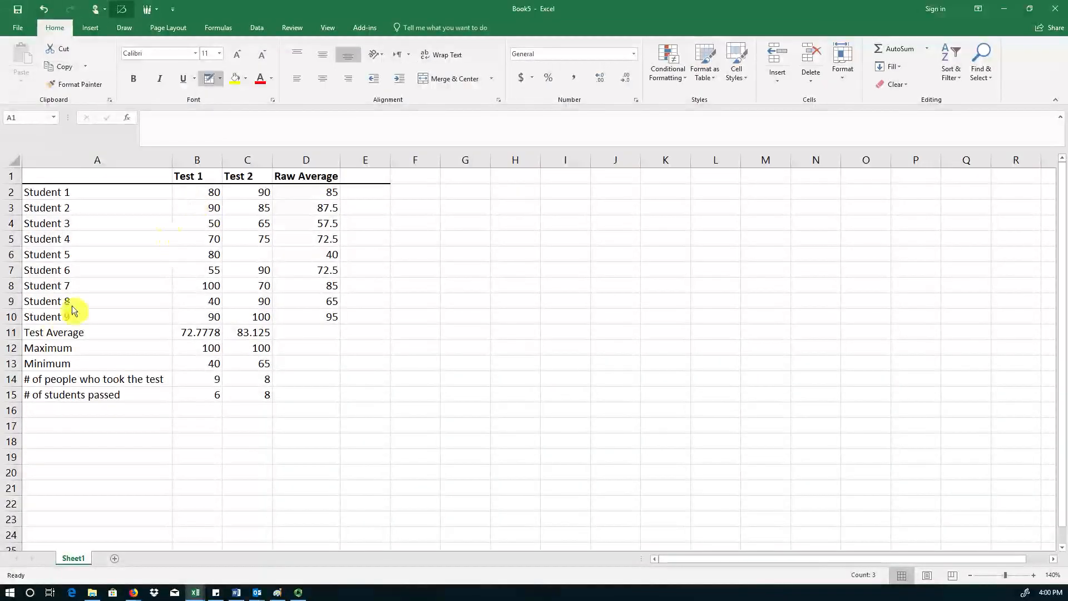
left_click_drag(103, 334, 365, 323)
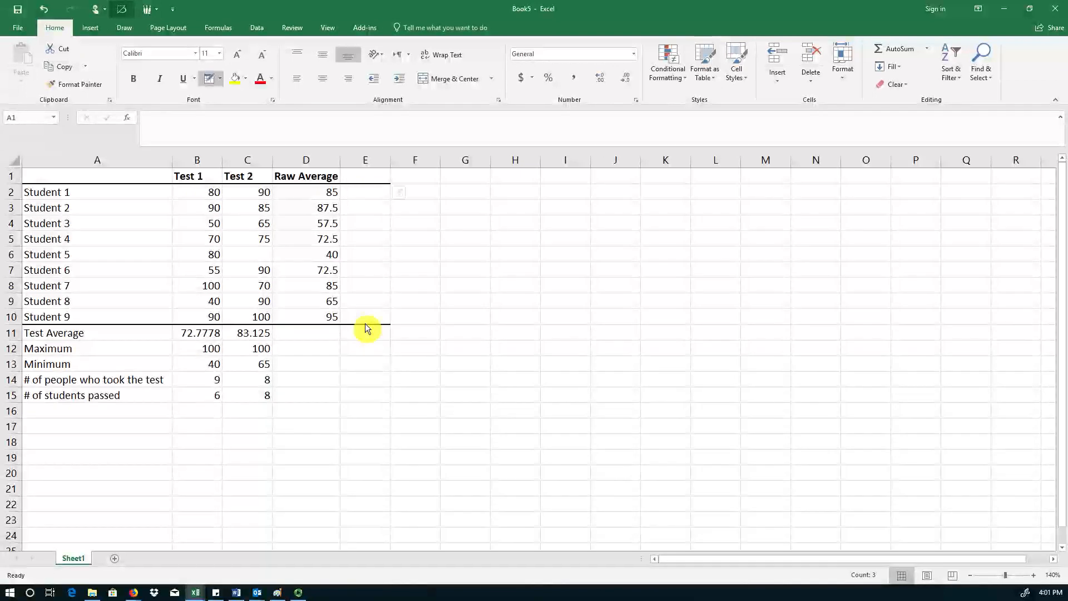
key("Escape")
Format the two Test Average values as Number with 2 decimal places.
left_click_drag(203, 333, 243, 336)
right_click(242, 336)
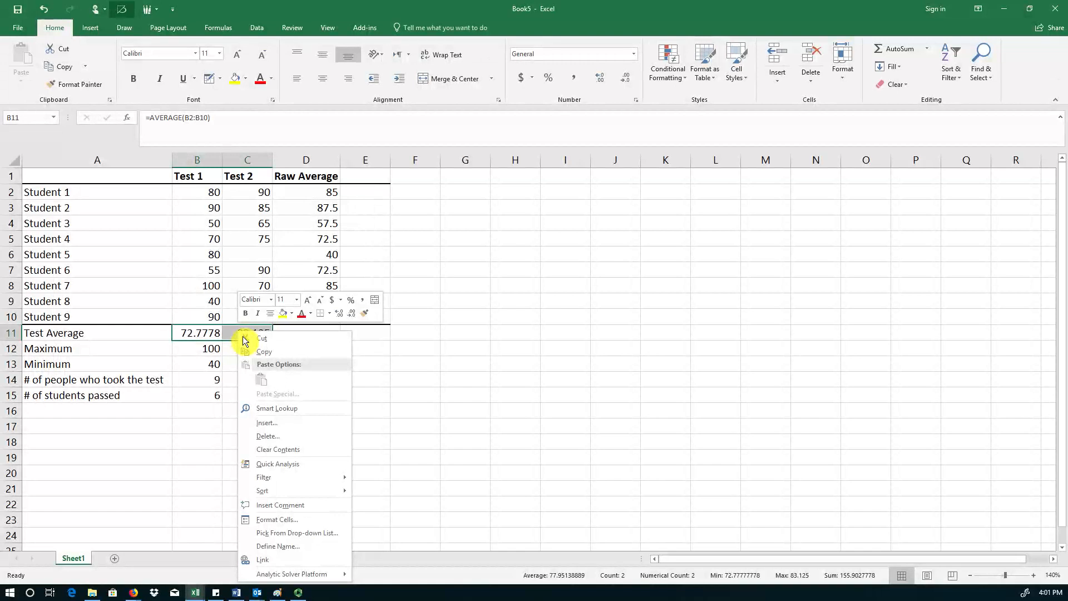
left_click(287, 520)
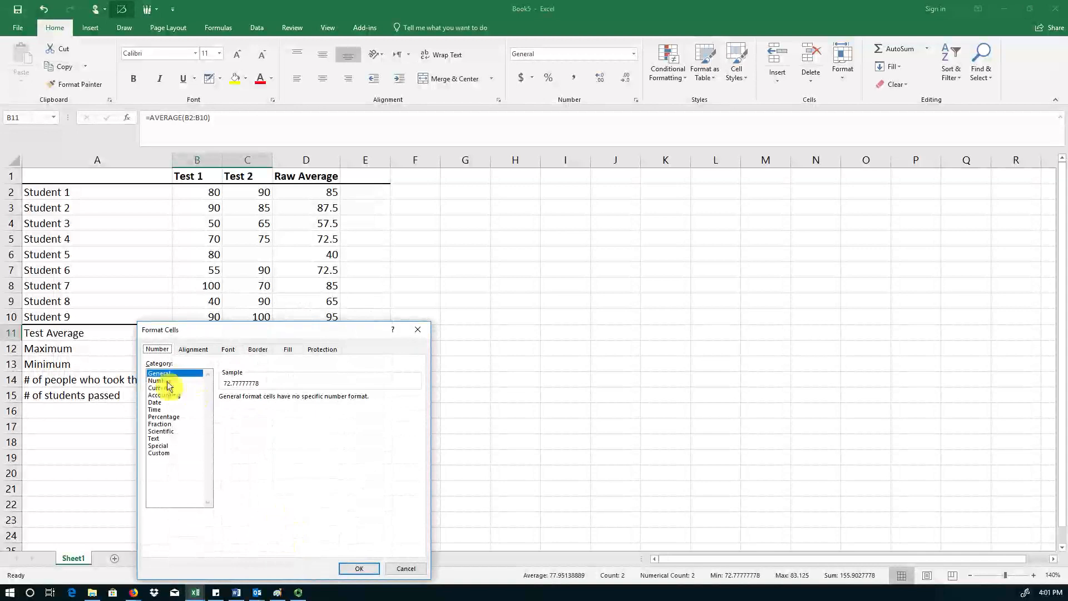
left_click(174, 384)
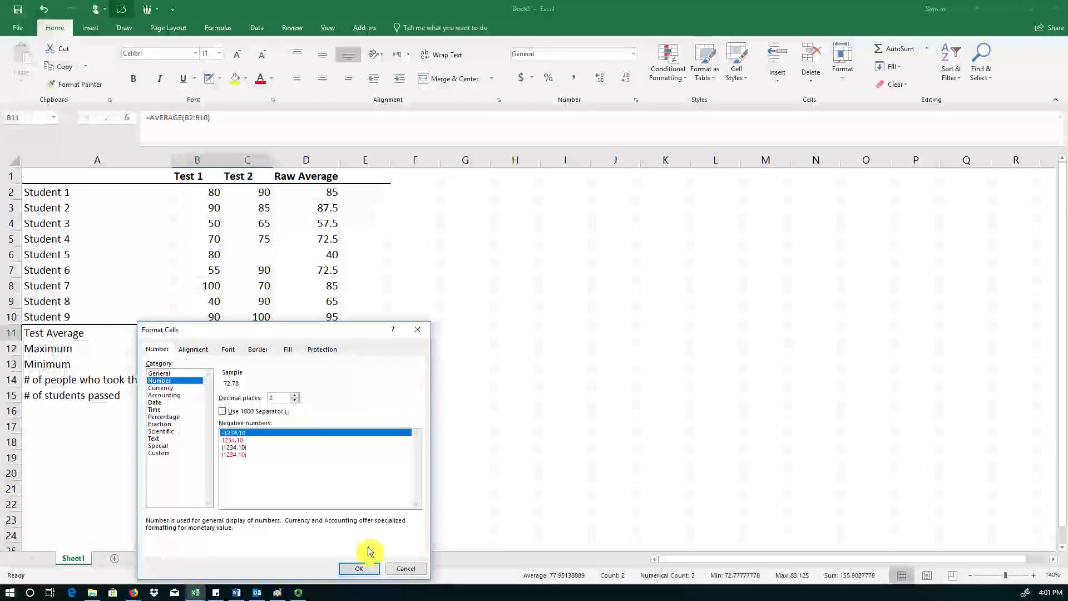
left_click(358, 568)
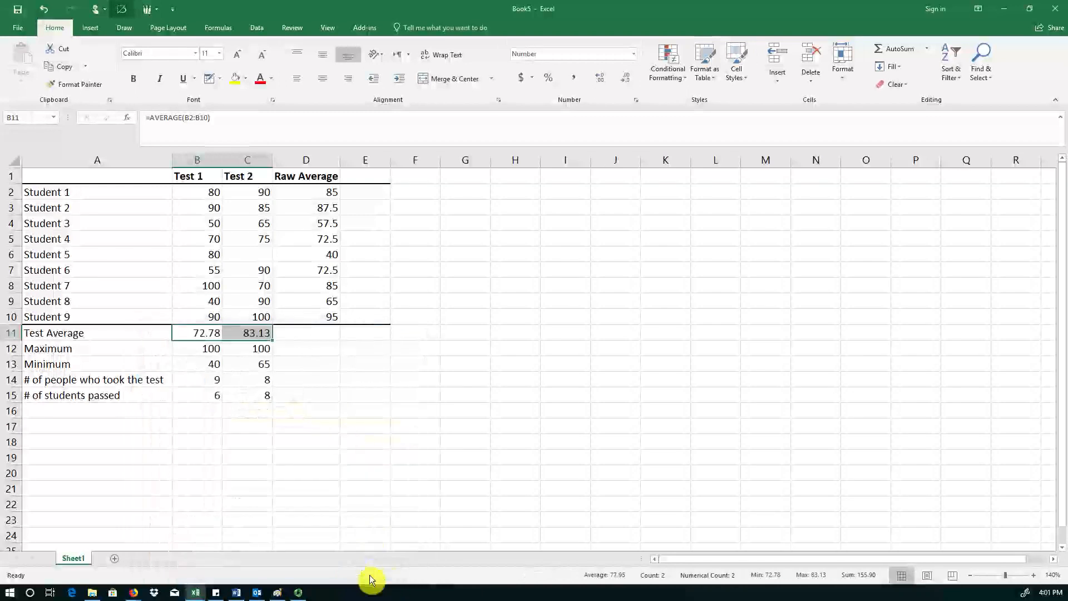
left_click(338, 432)
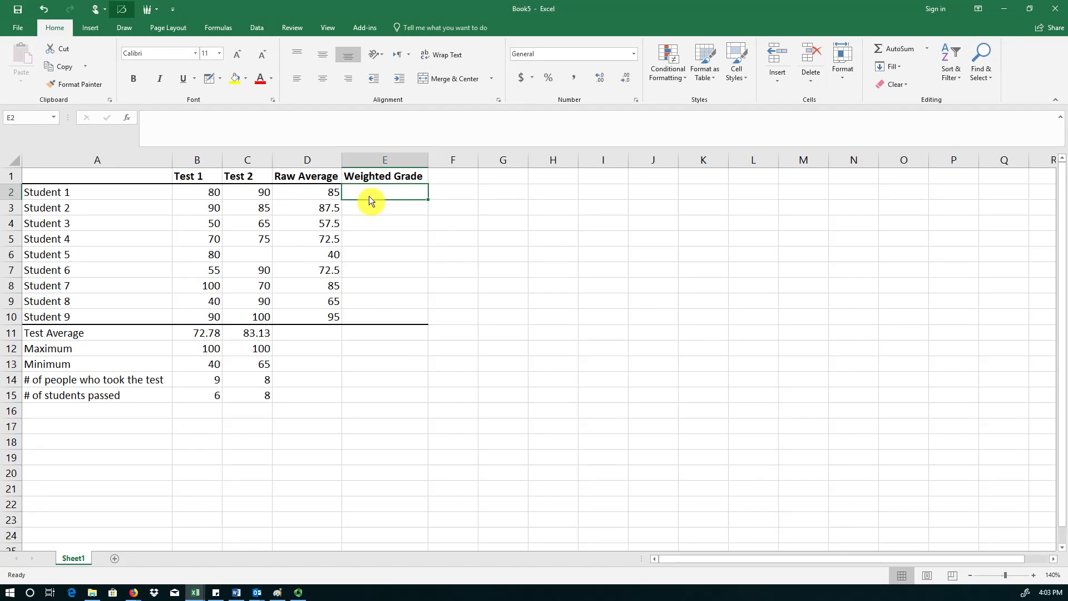
Enter the formula =B2*.4+C2*.6 as Student 1's weighted grade.
type("=")
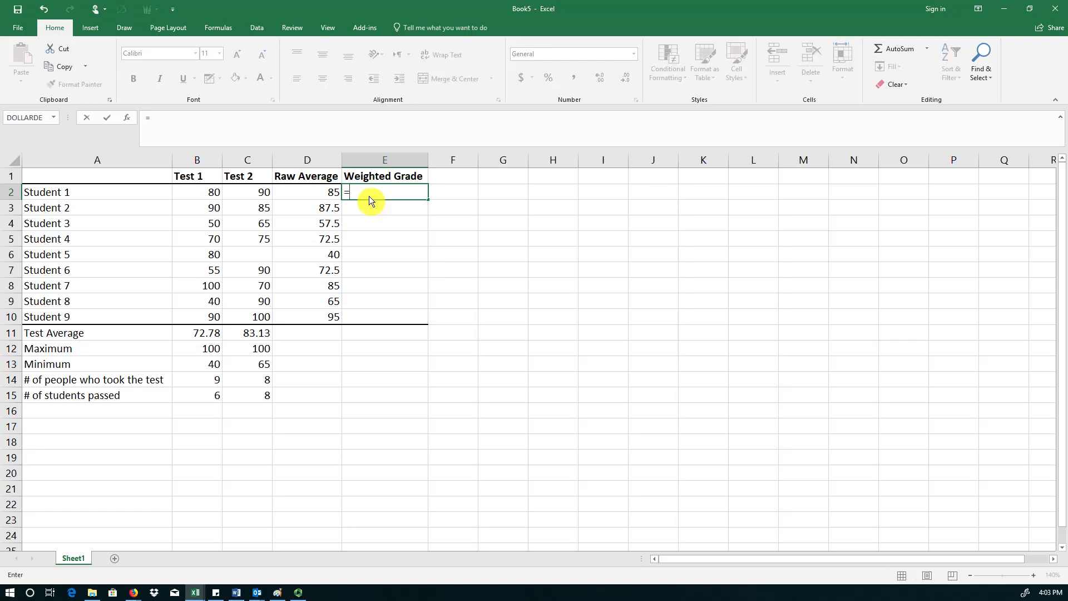
left_click(208, 199)
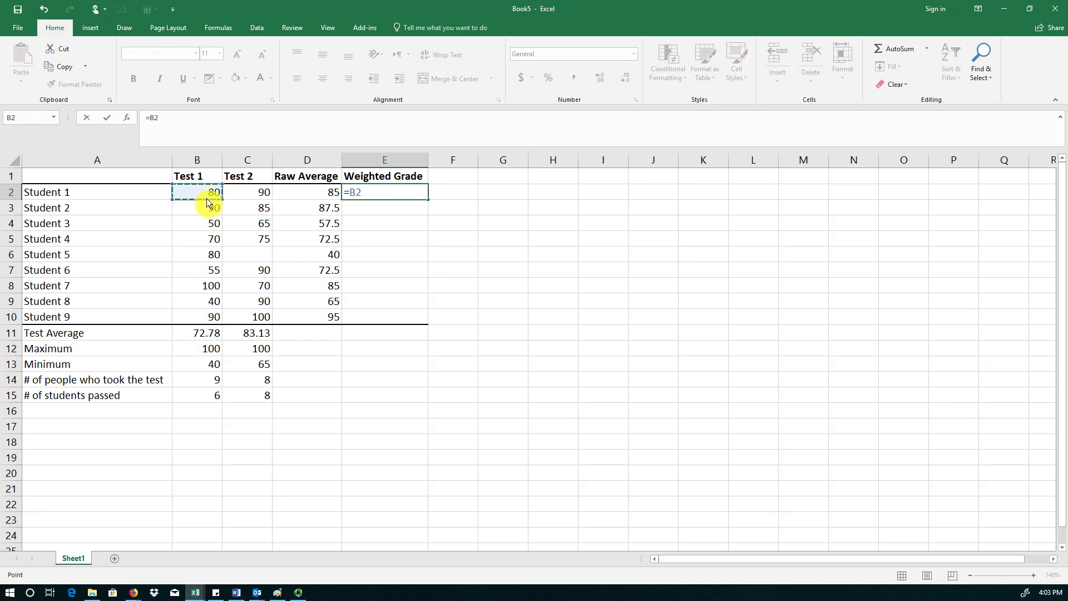
type("*.4+")
left_click(258, 198)
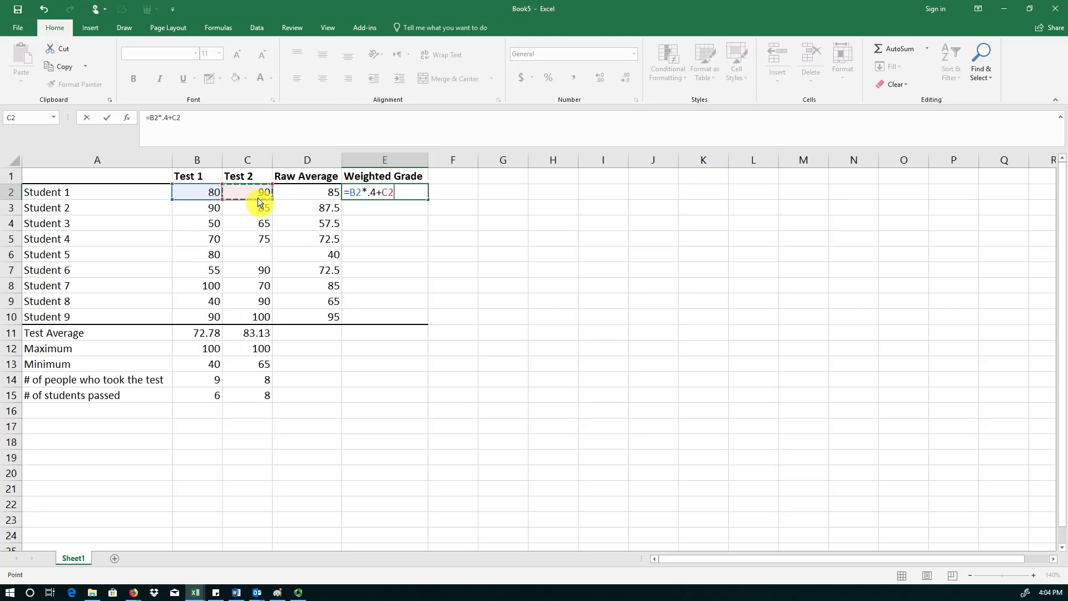
type("*.6")
key("Return")
key("Up")
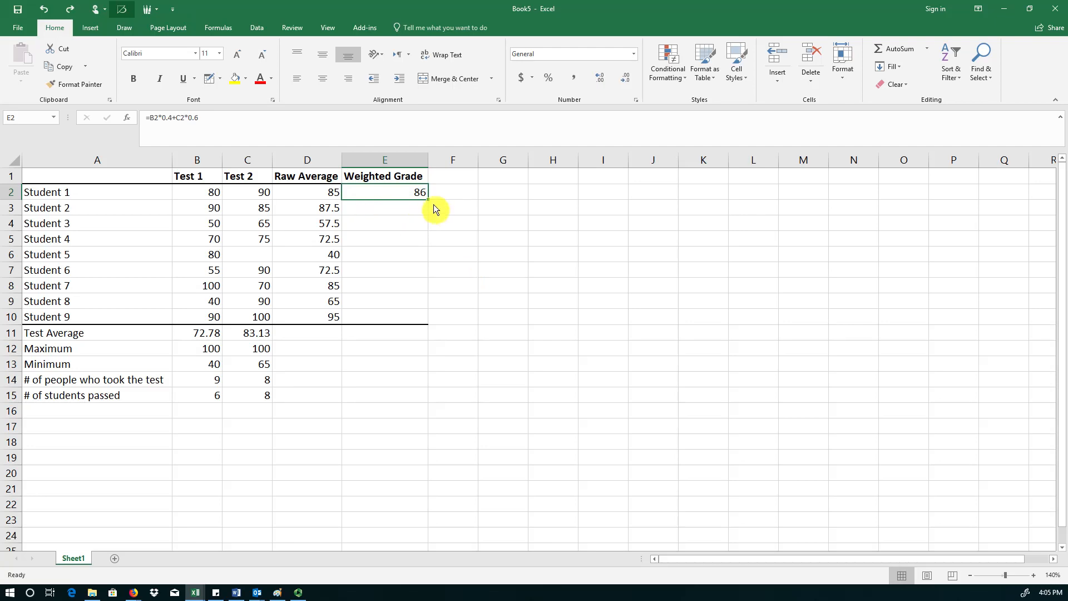
Fill the weighted grade formula down through Student 9 and inspect the copied formulas.
left_click_drag(433, 205, 439, 326)
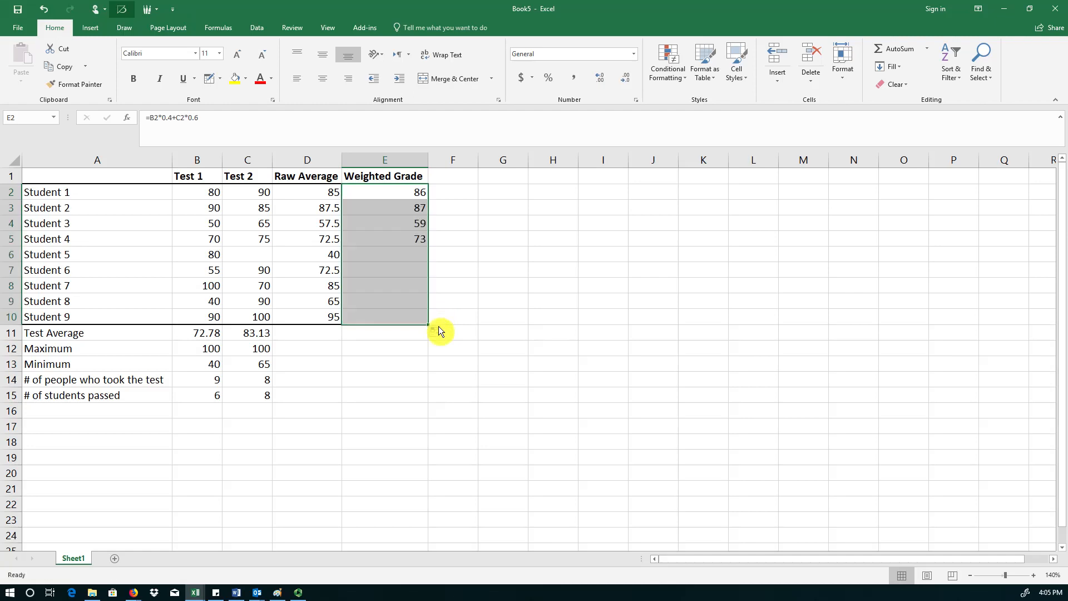
left_click(399, 322)
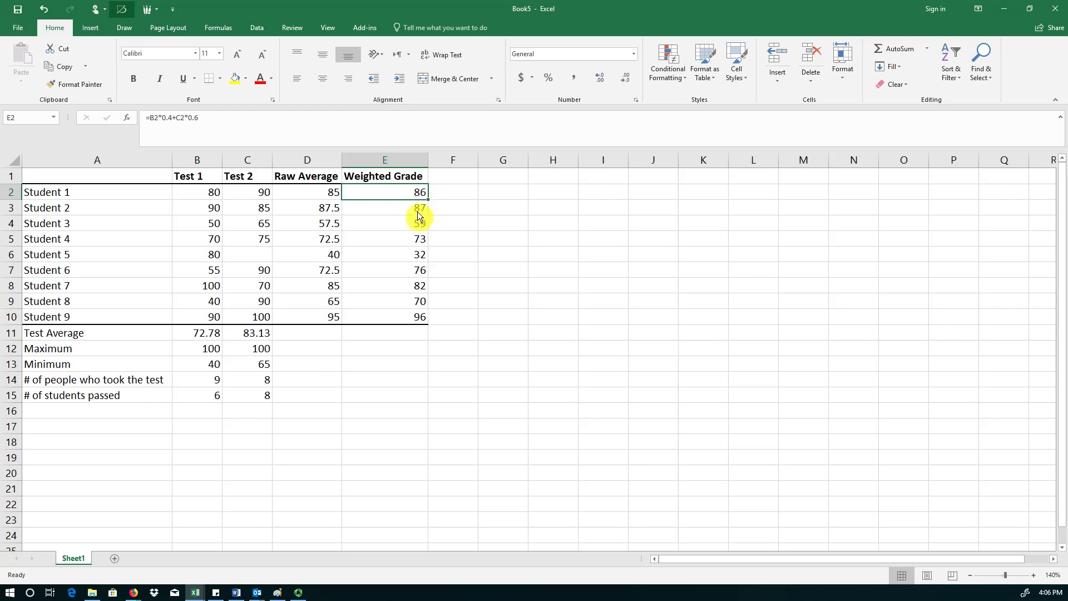
left_click(418, 213)
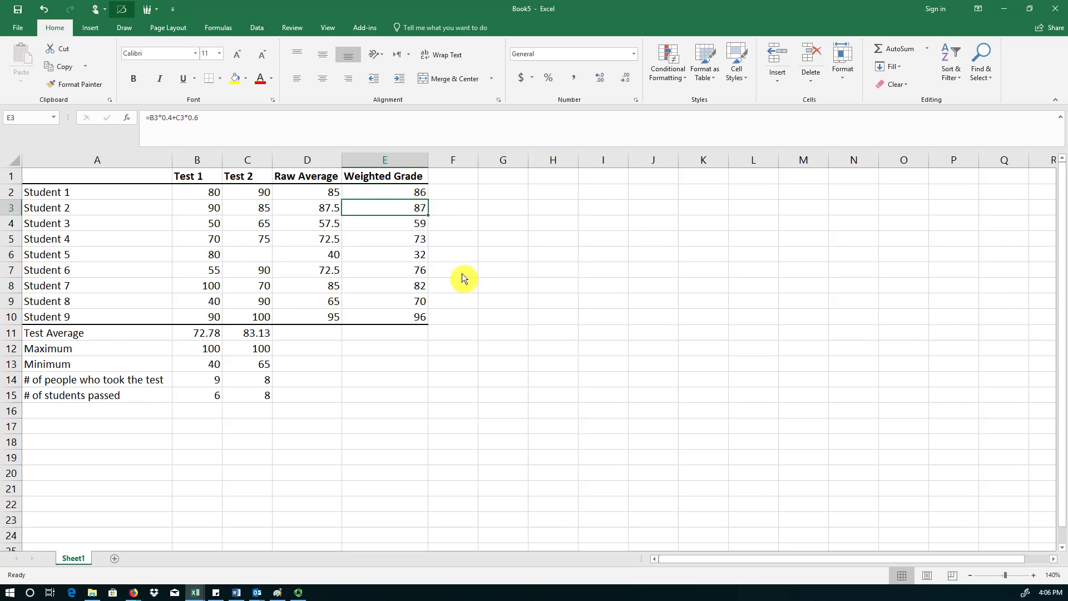
left_click(411, 197)
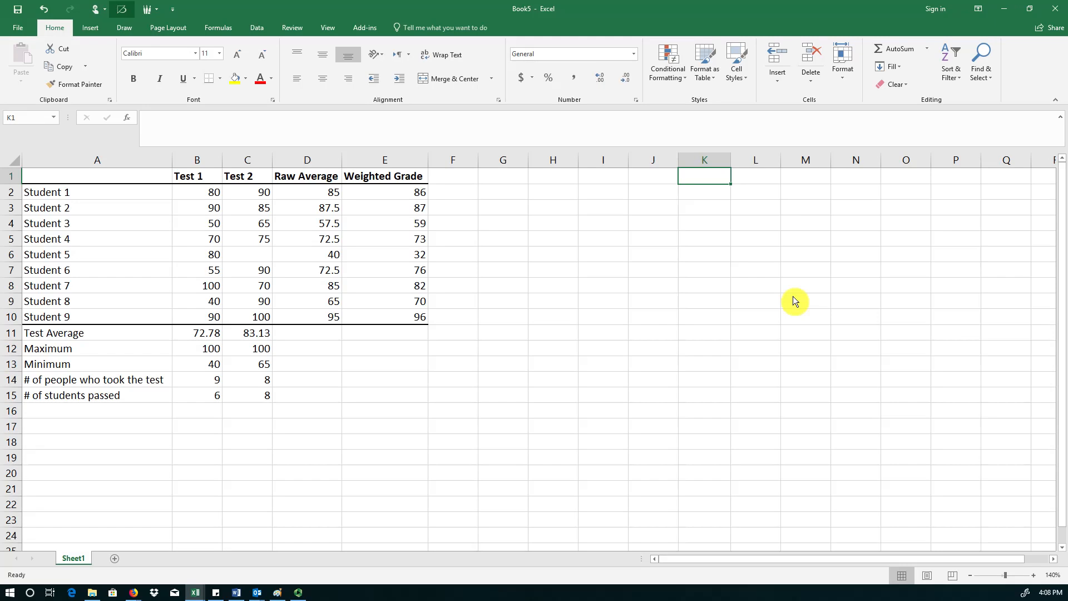
Label K1 as T1 weight and L1 as T2 weight.
type("T")
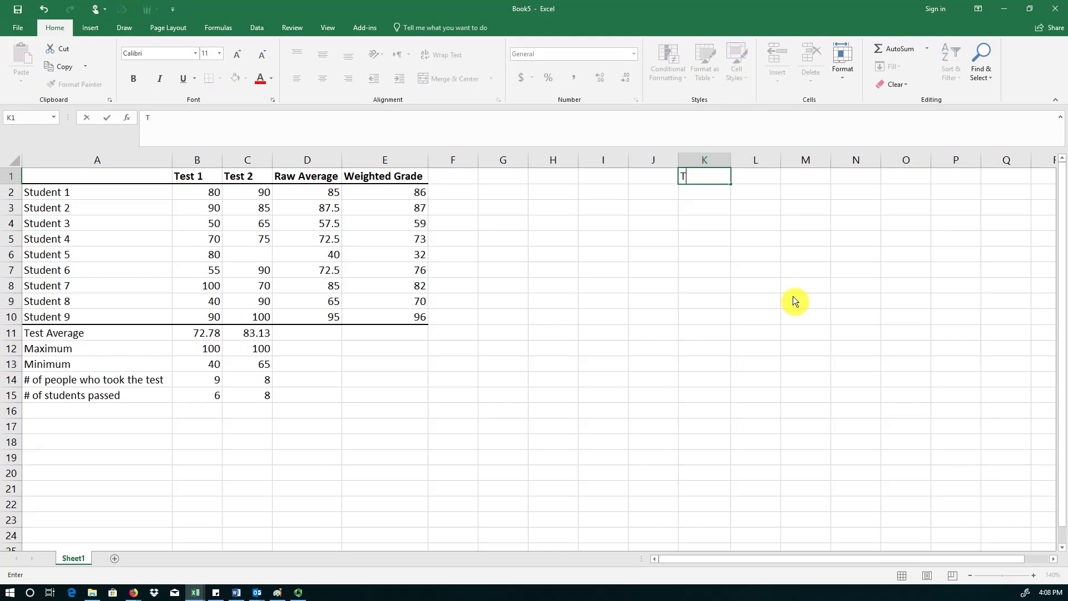
type("1 weight")
key("Tab")
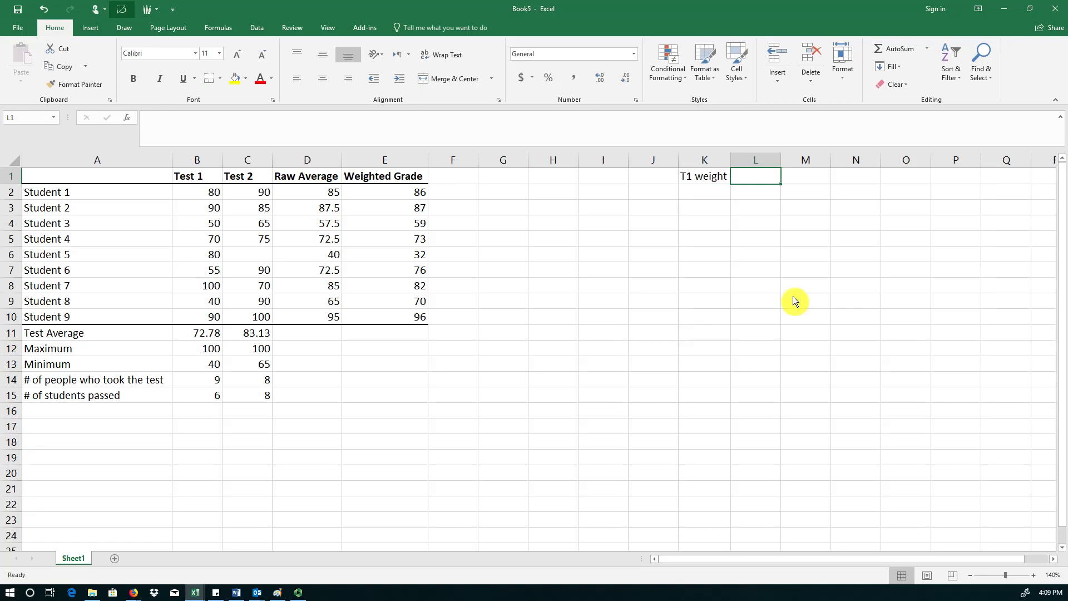
type("T2 weight")
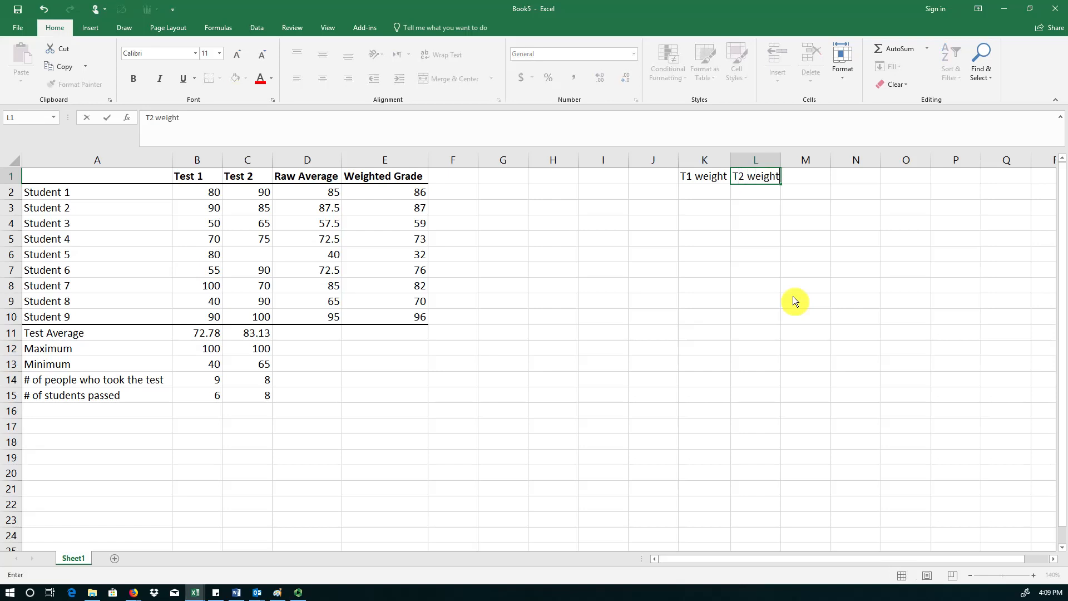
key("Return")
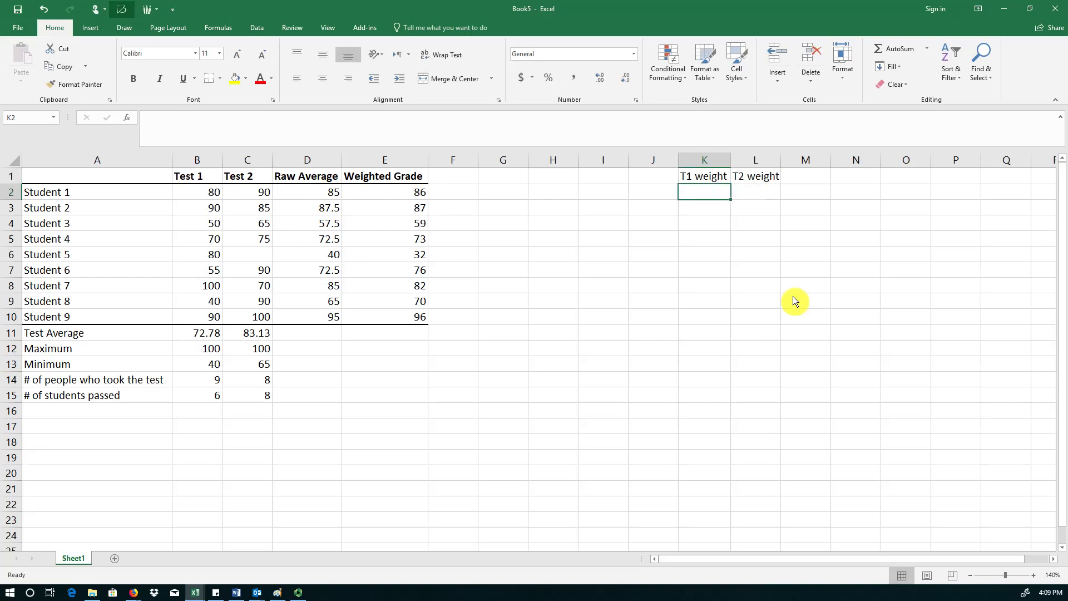
Enter the weights .4 under T1 weight and .6 under T2 weight.
type(".4")
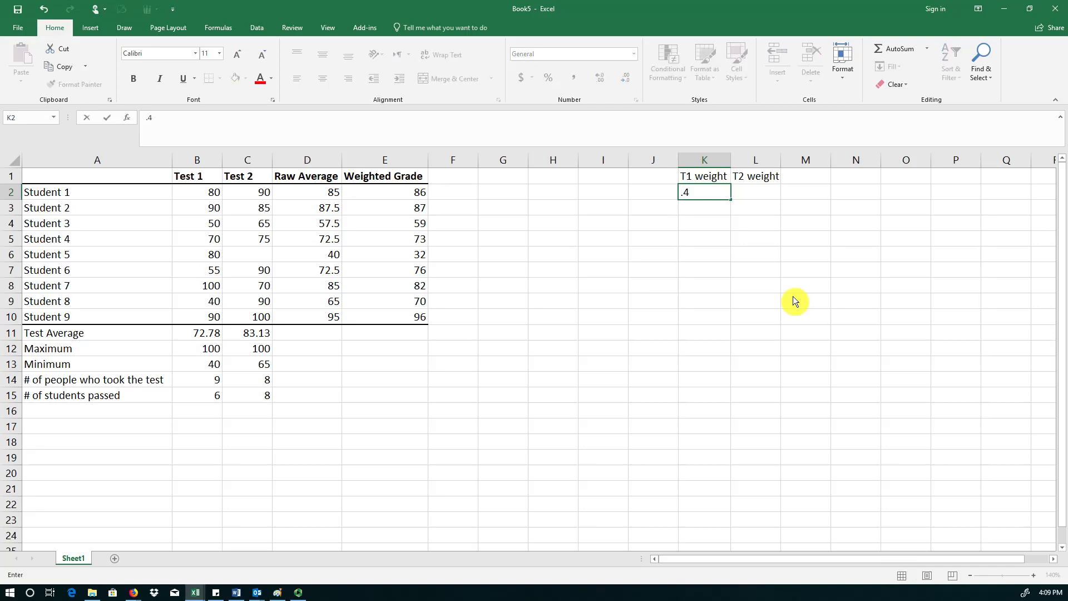
key("Tab")
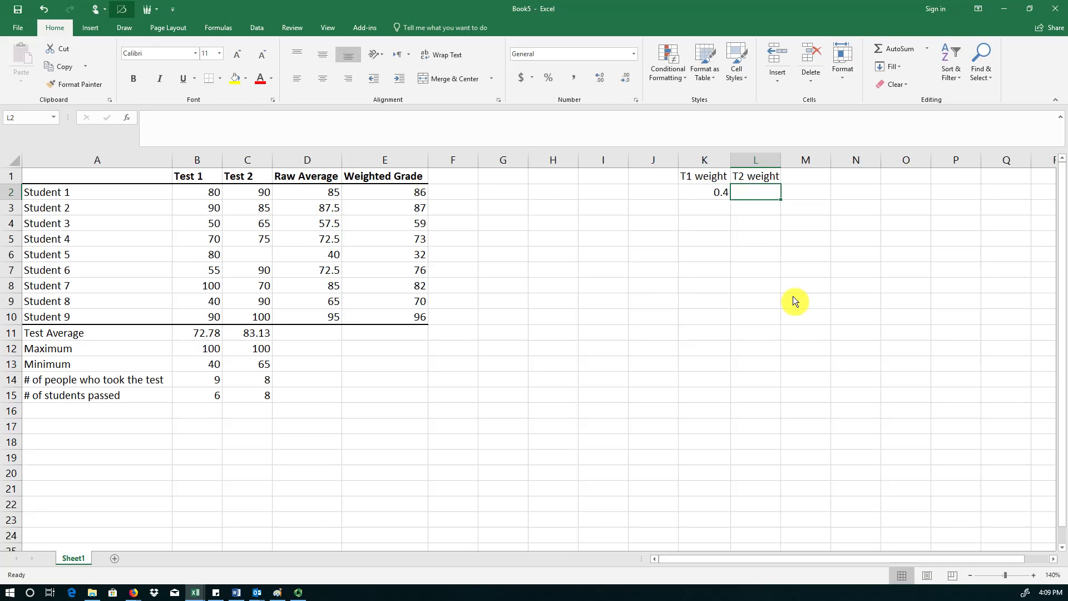
type(".6")
key("Return")
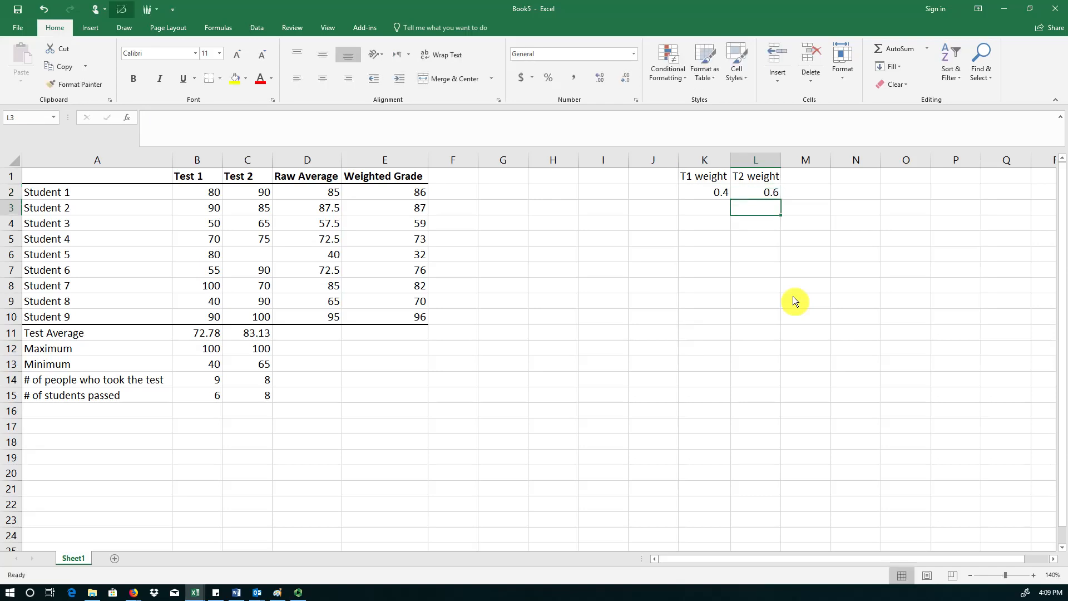
Enter the weights as 40% under T1 weight and 60% under T2 weight.
key("Up")
key("Left")
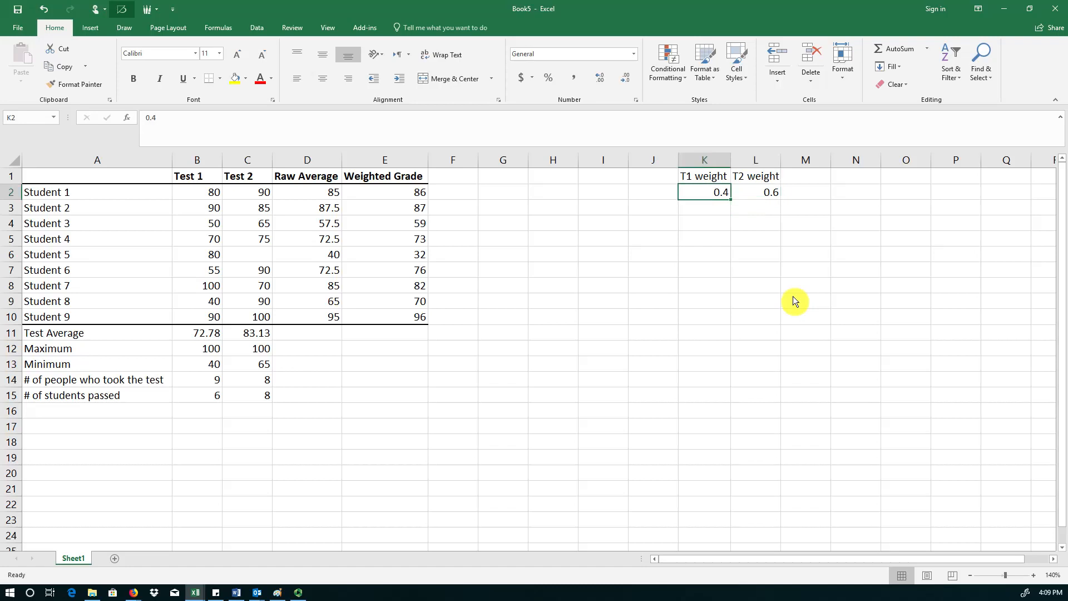
type("40")
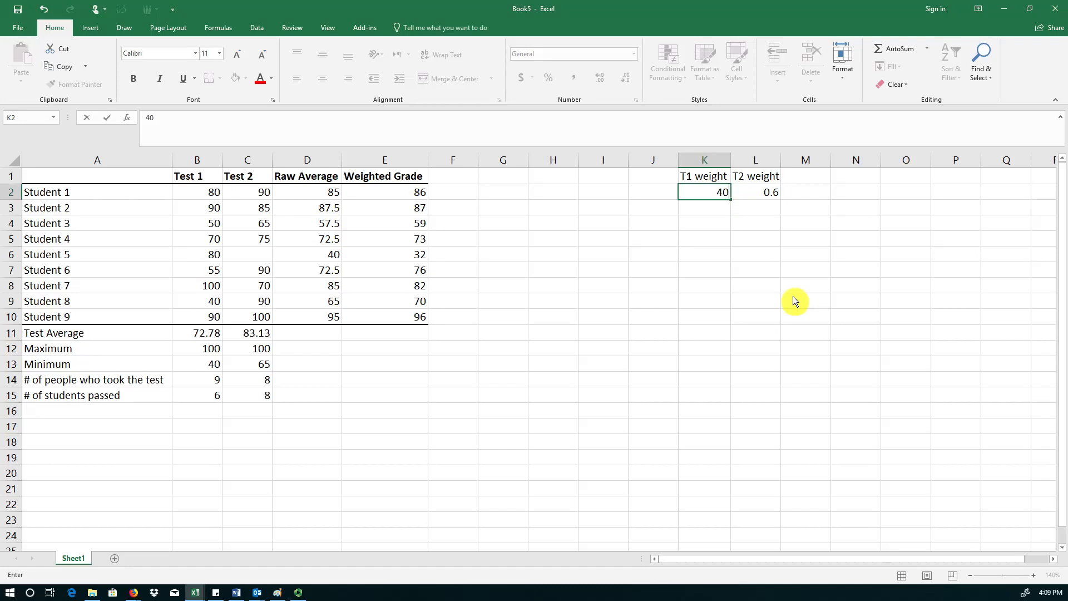
type("%")
key("Return")
key("Up")
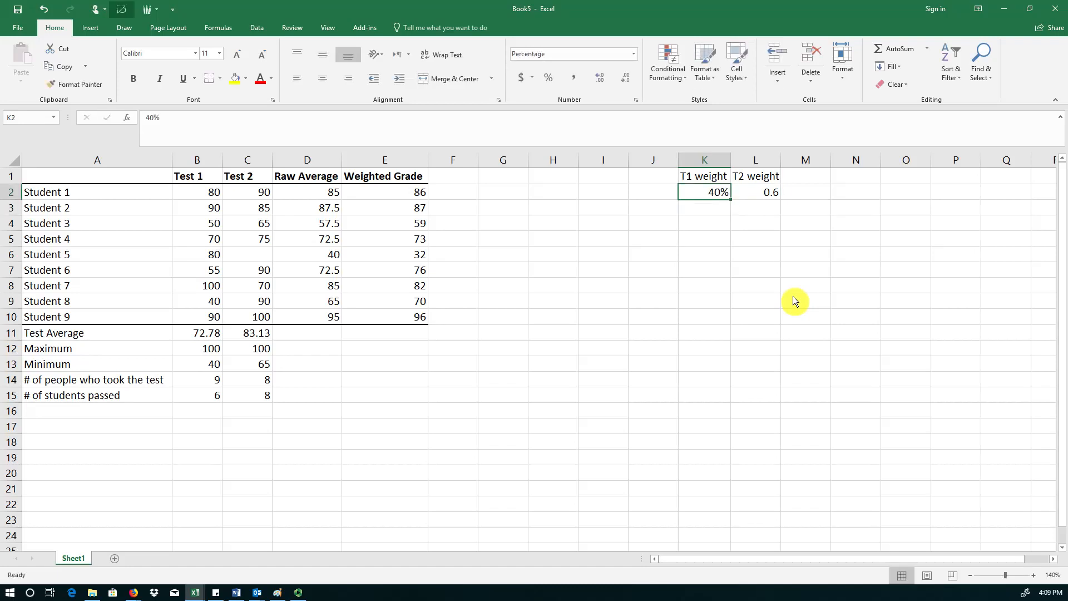
key("Right")
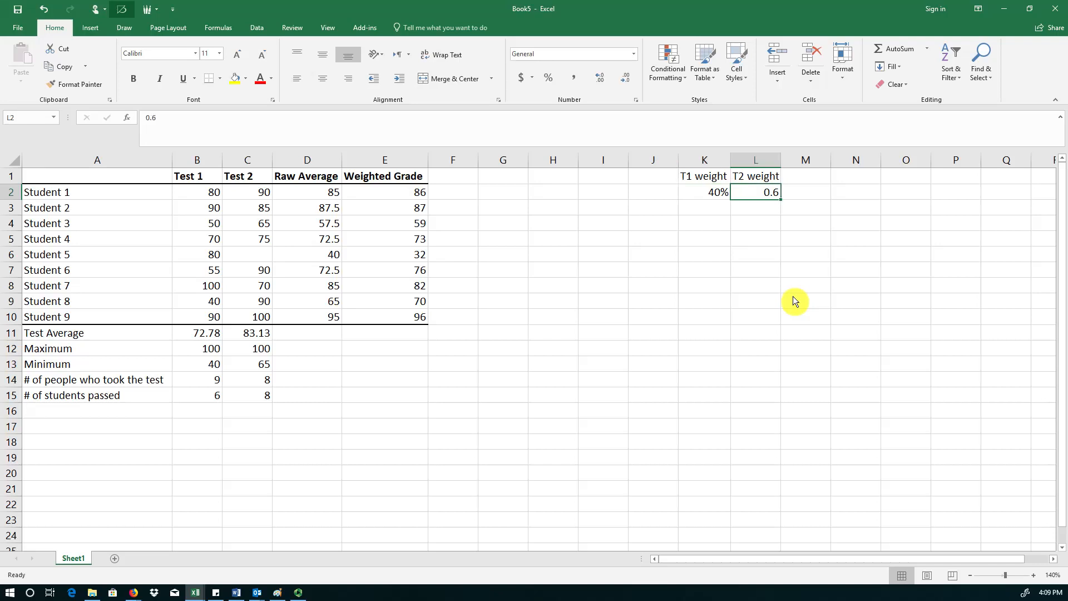
type("60%")
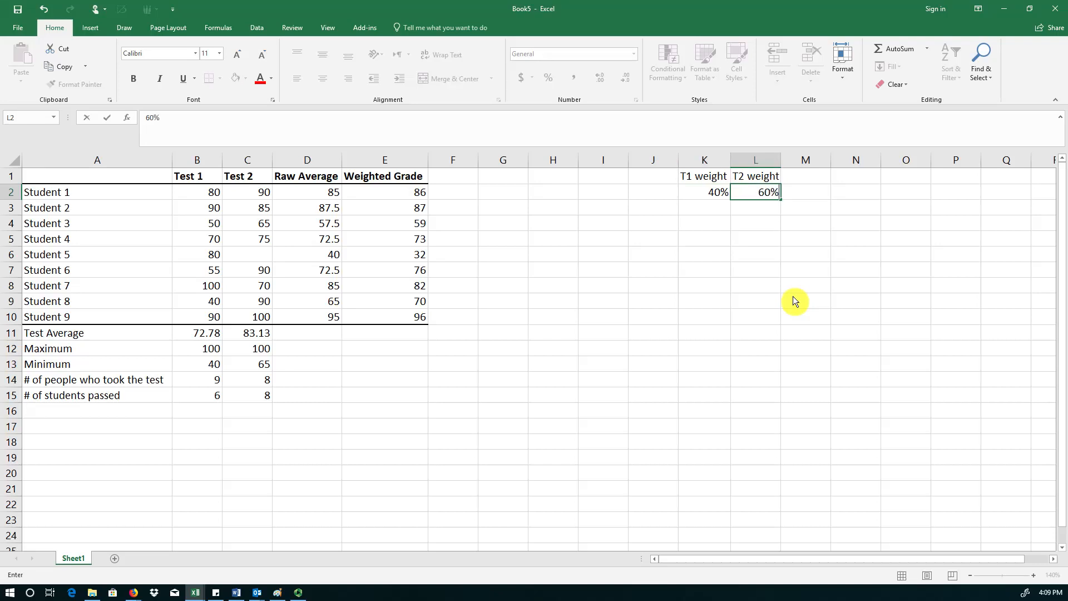
key("Return")
Clear the weighted grades for Students 1 through 9.
left_click(384, 192)
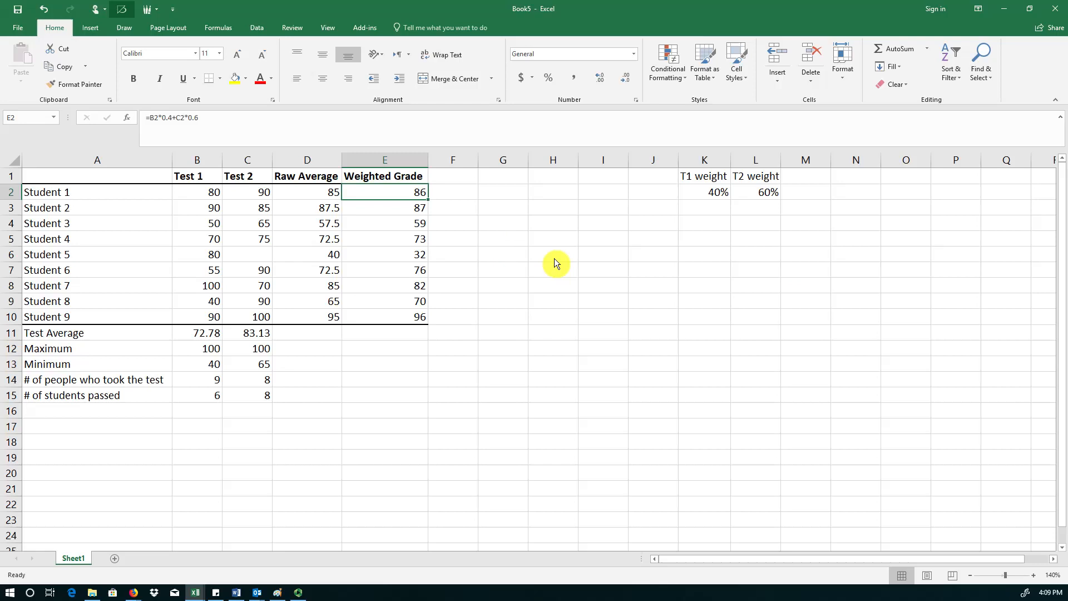
key("shift+Down")
key("shift+Down")
key("shift+Down")
key("shift+Down")
key("shift+Down")
key("shift+Down")
key("shift+Down")
key("shift+Down")
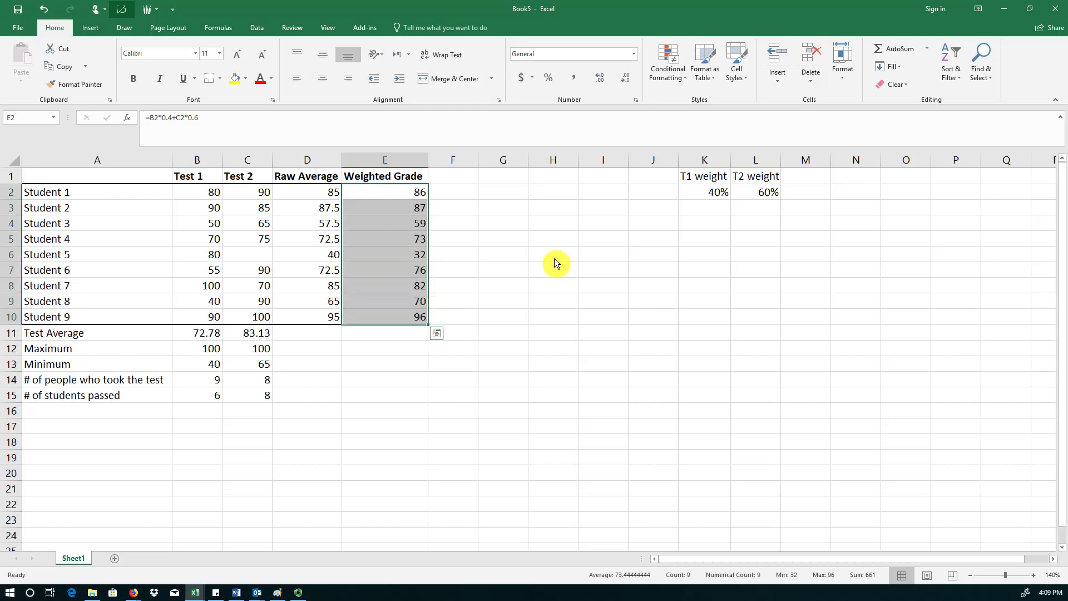
key("Delete")
key("Up")
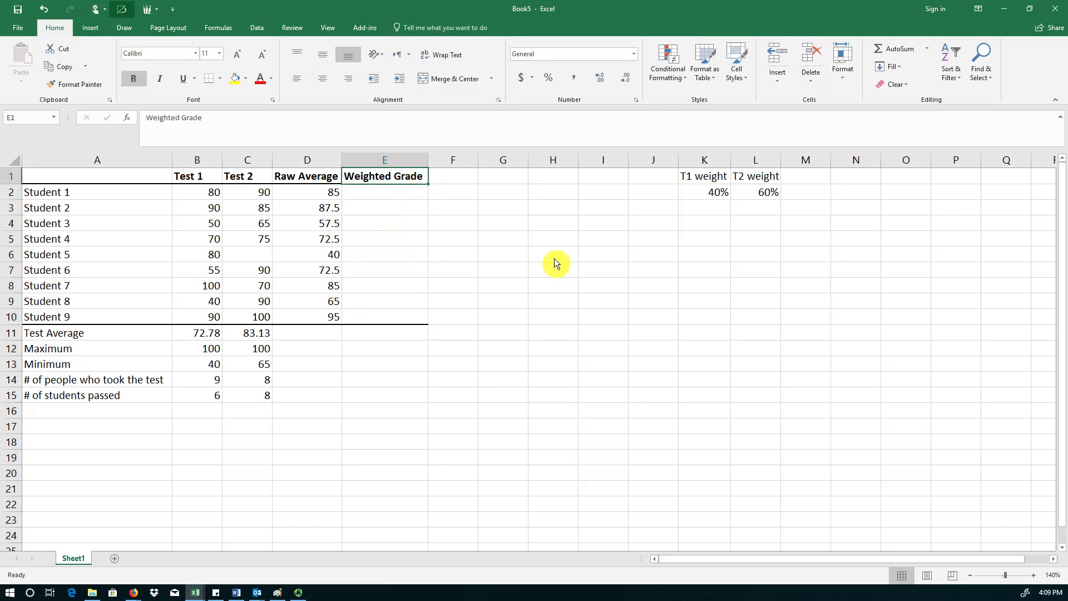
key("Down")
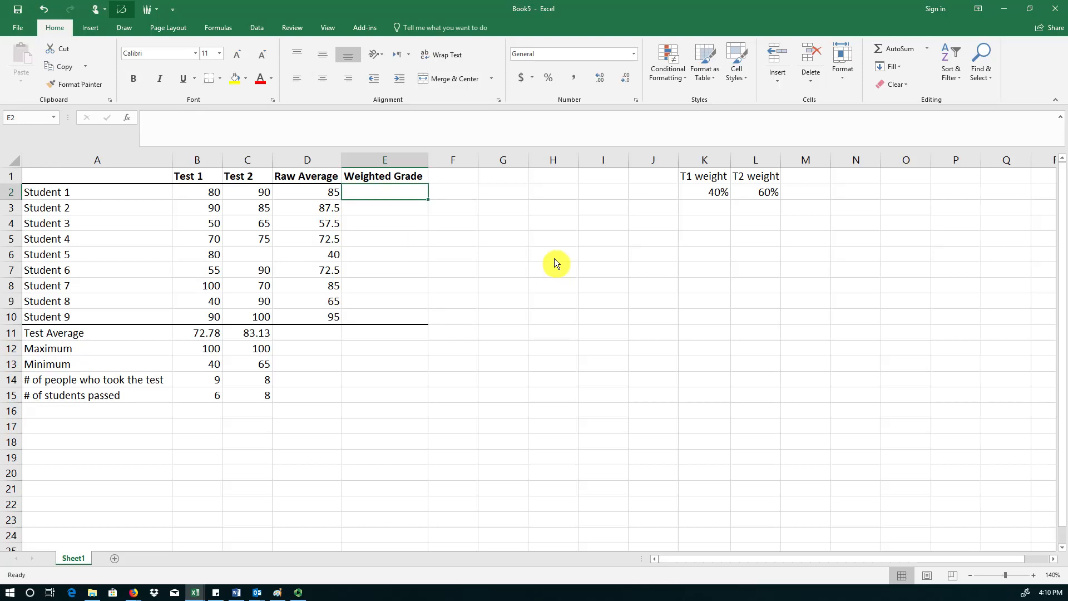
Enter the formula =B2*K2+C2*L2 as Student 1's weighted grade, referencing the T1 and T2 weight cells.
type("=")
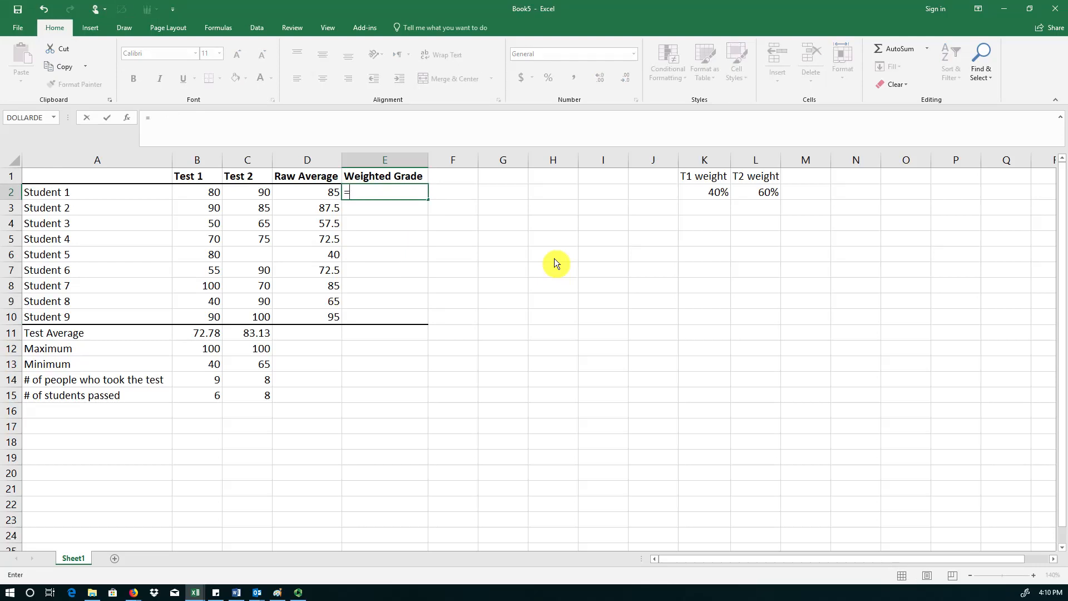
left_click(215, 198)
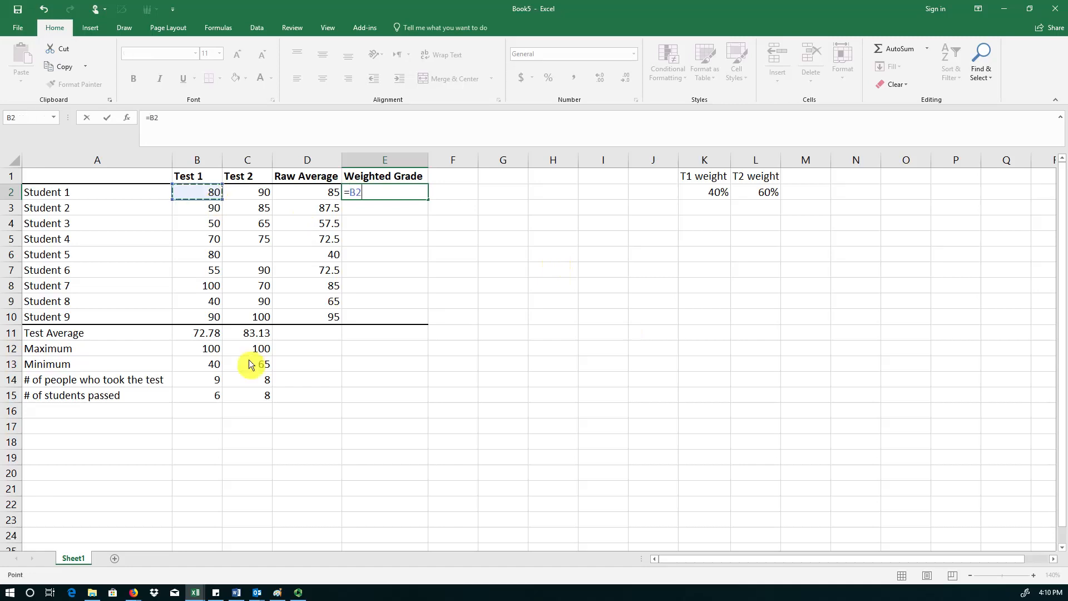
type("*")
left_click(716, 198)
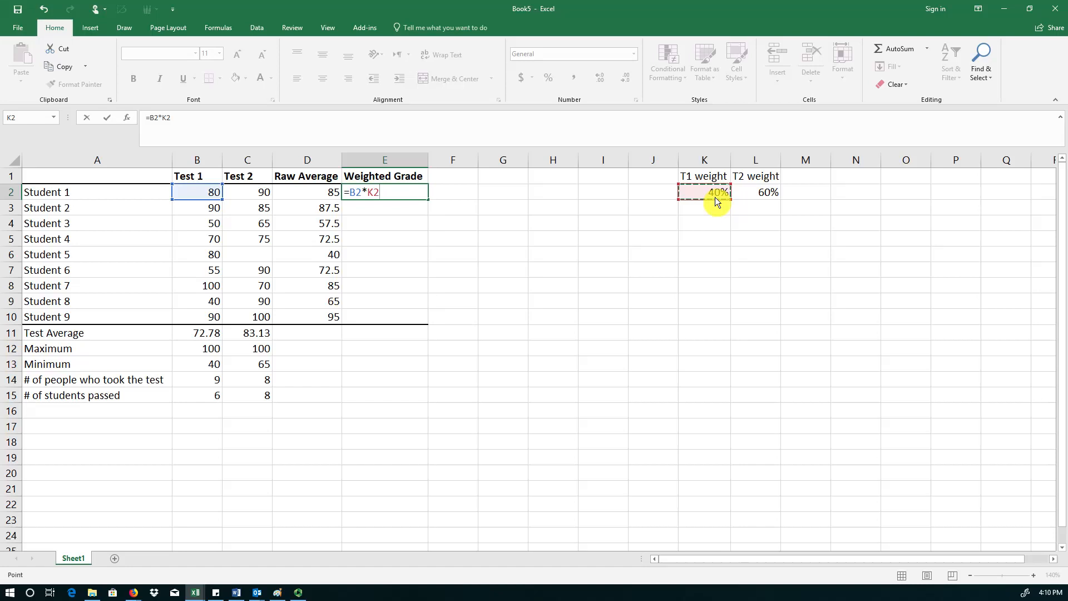
type("+")
left_click(265, 198)
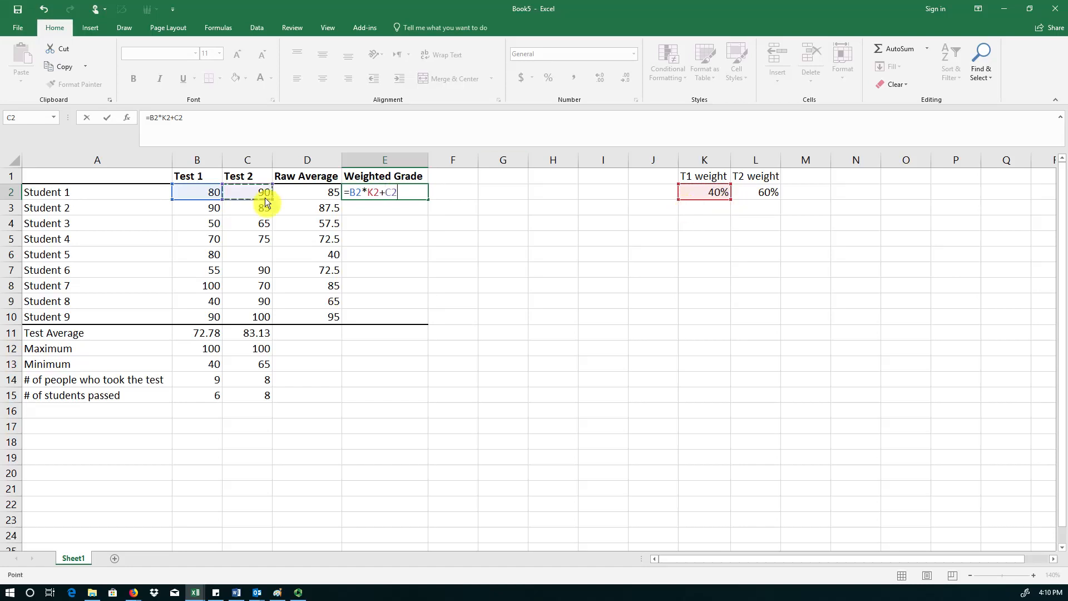
type("*")
left_click(777, 196)
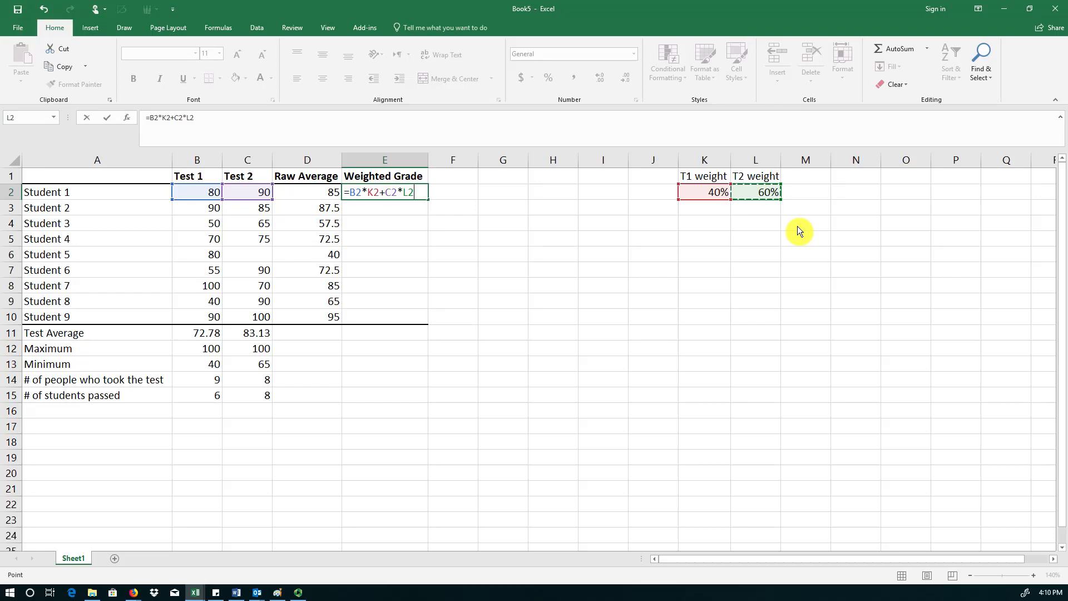
key("Return")
key("Up")
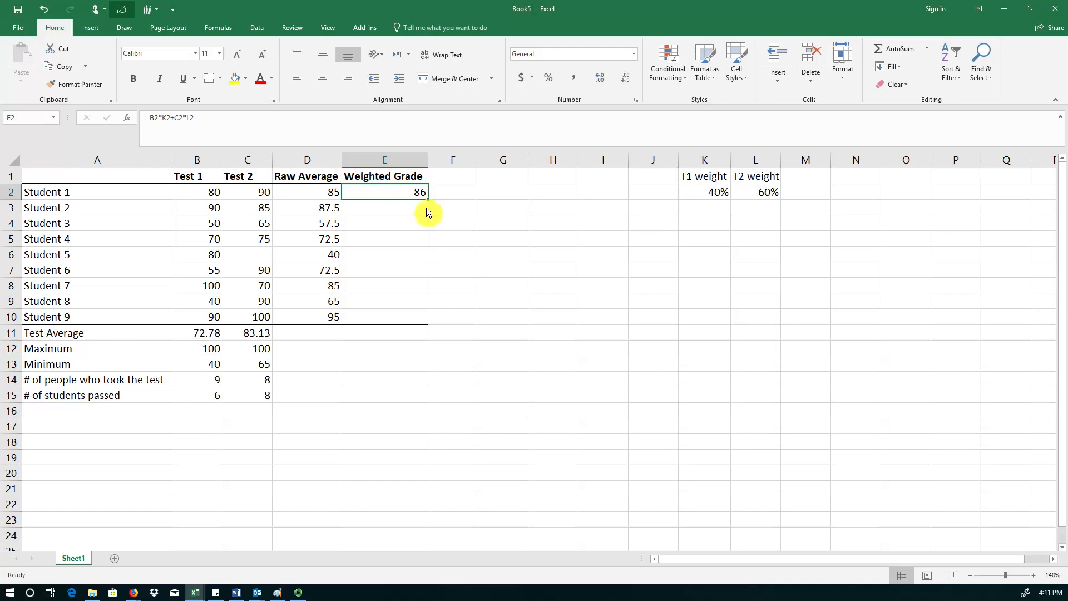
Fill the weighted grade formula down to Student 2 and inspect the copied formula's cell references.
left_click_drag(433, 205, 430, 221)
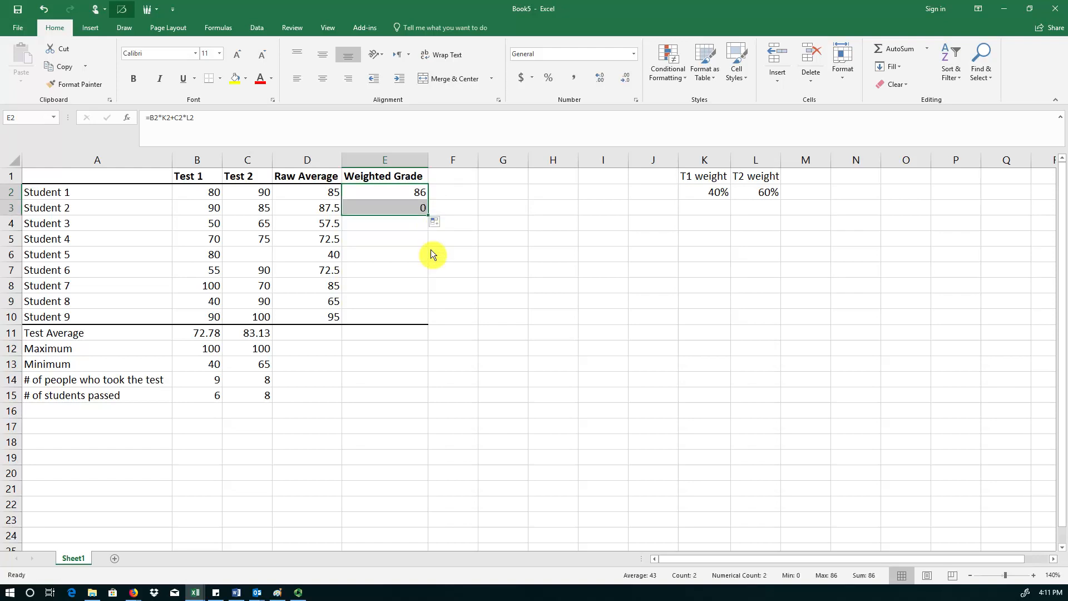
left_click(418, 211)
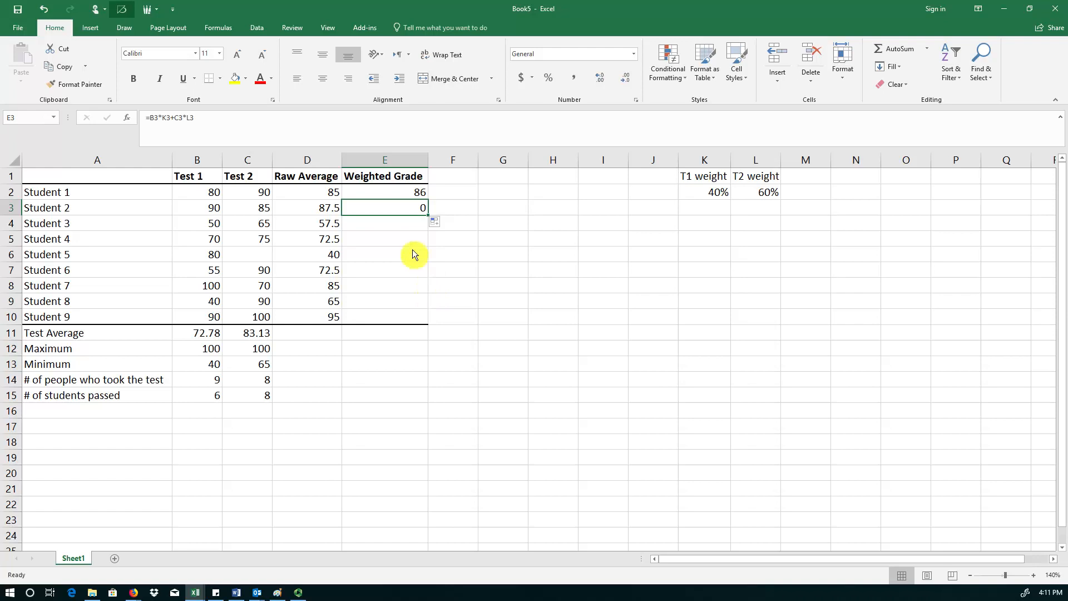
double_click(413, 214)
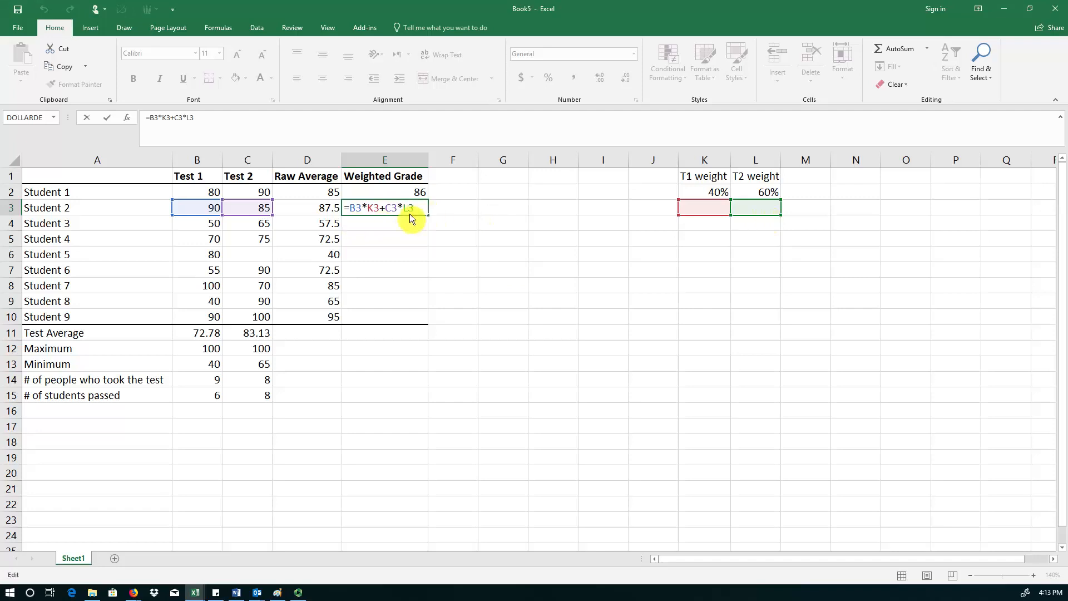
key("Return")
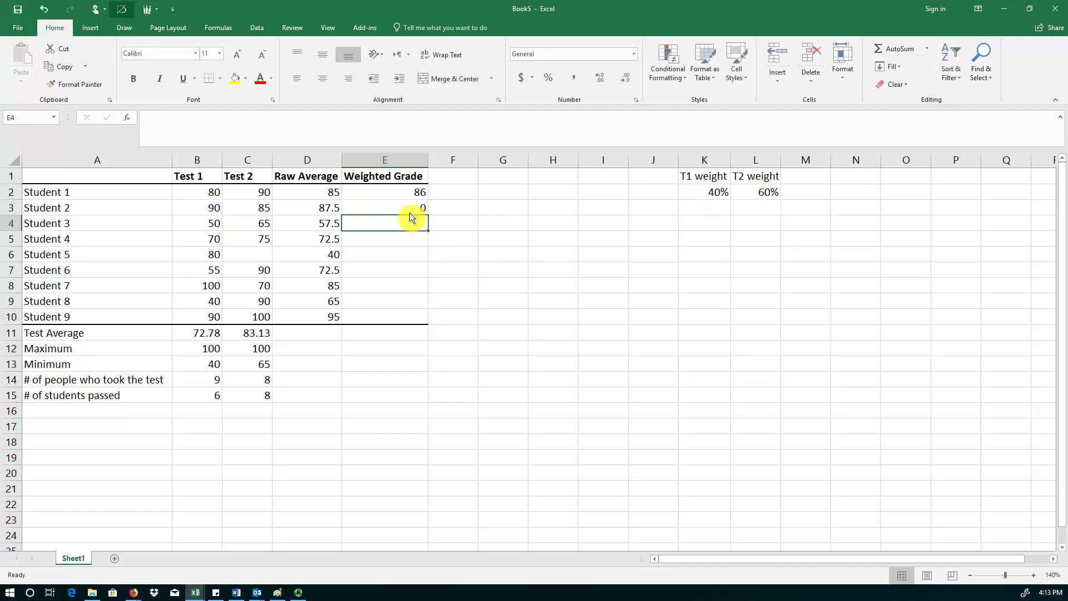
left_click(409, 213)
double_click(410, 213)
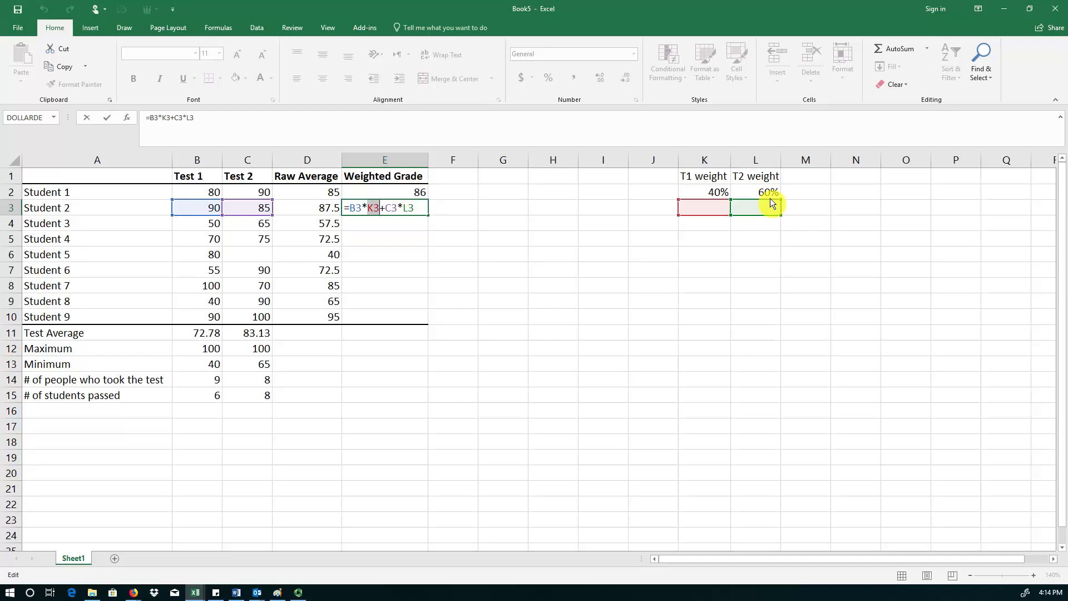
key("ctrl+Return")
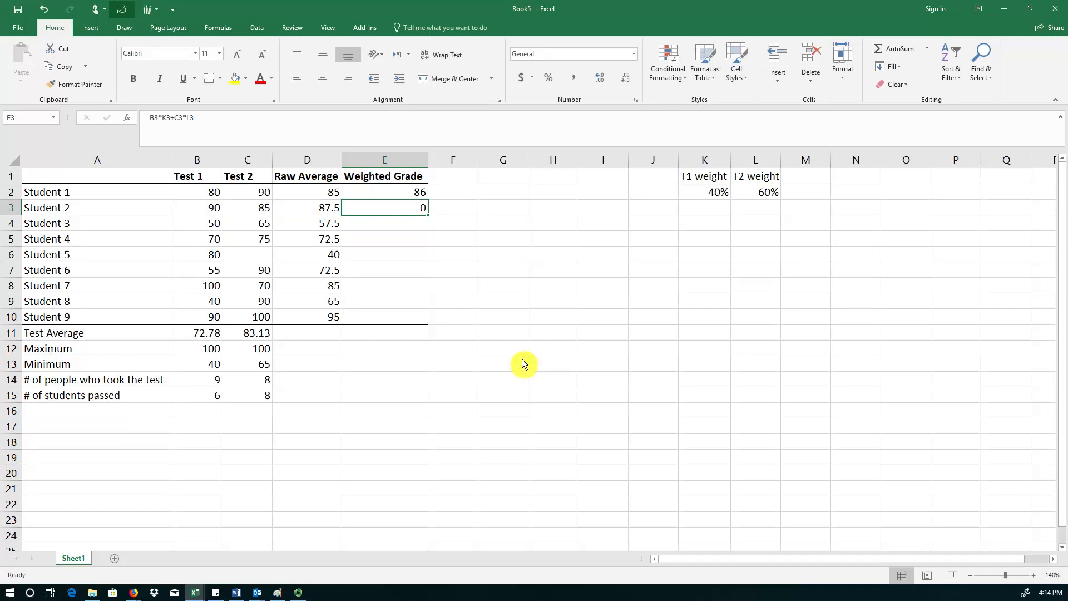
Refill the formula down to Students 2 and 3 and compare their shifted weight references with Student 1's formula.
double_click(408, 197)
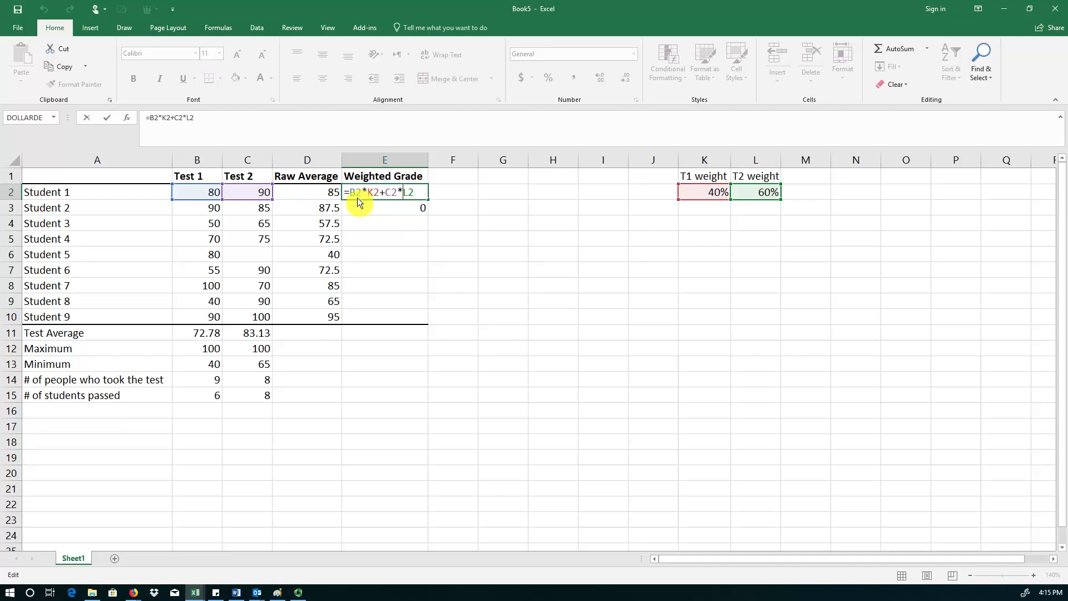
key("Left")
key("Return")
key("Up")
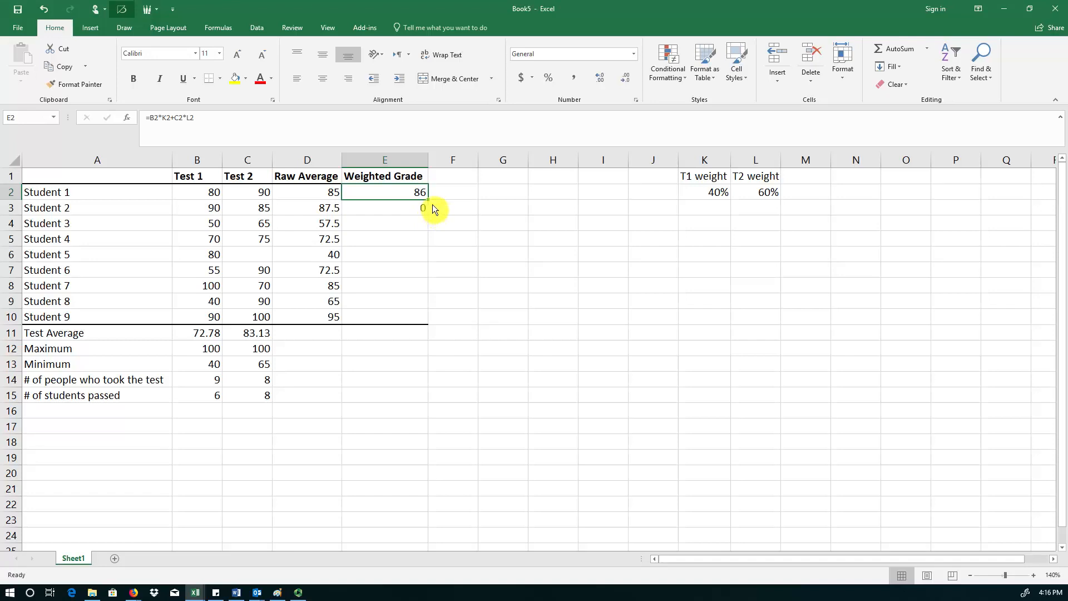
left_click_drag(428, 200, 431, 215)
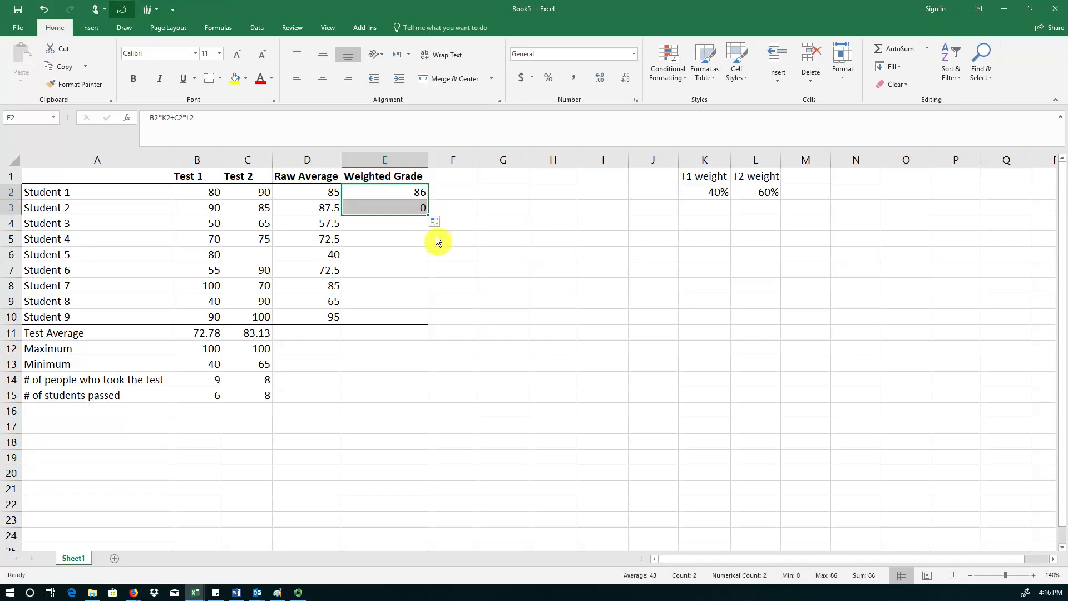
double_click(412, 214)
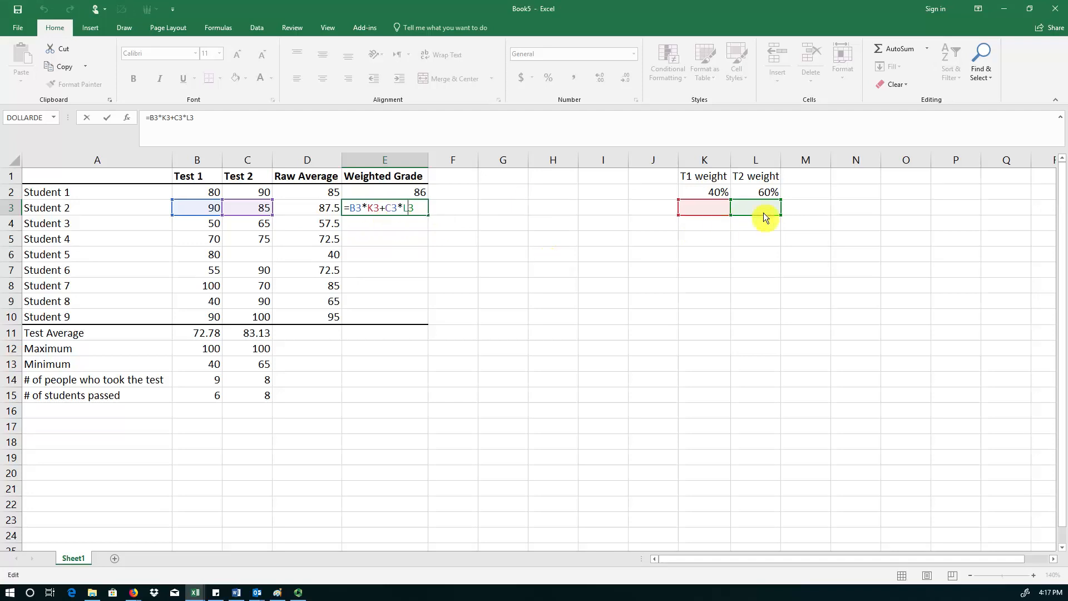
key("Return")
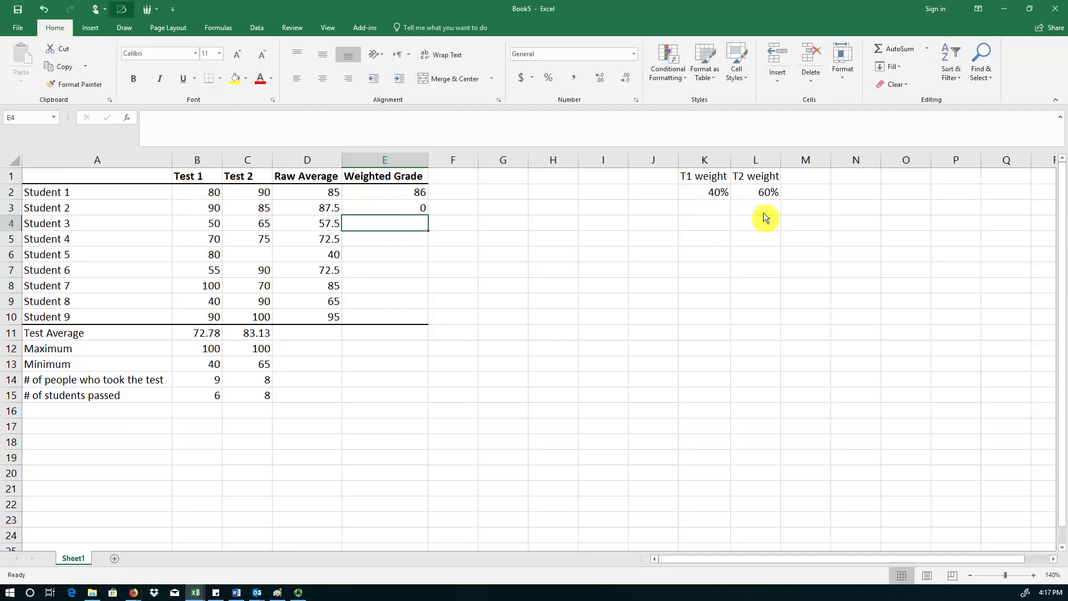
left_click(416, 214)
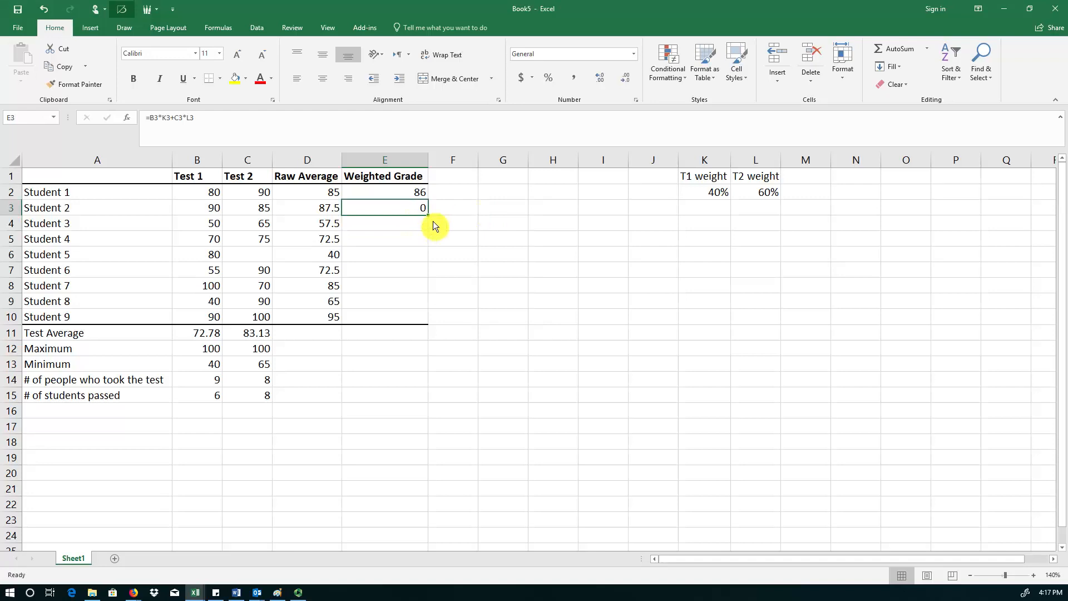
left_click_drag(427, 215, 428, 229)
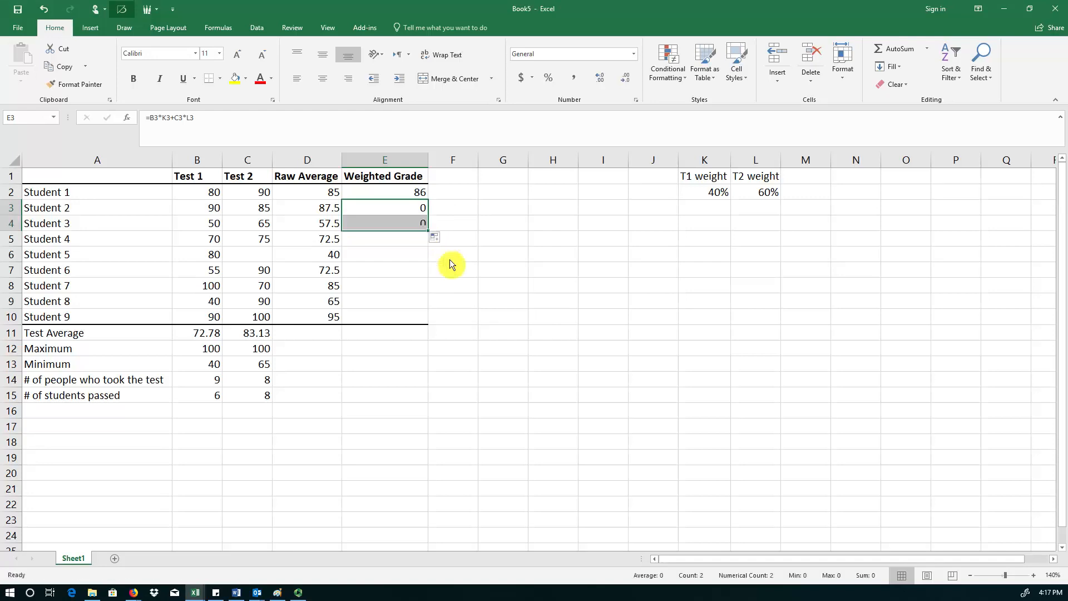
double_click(414, 229)
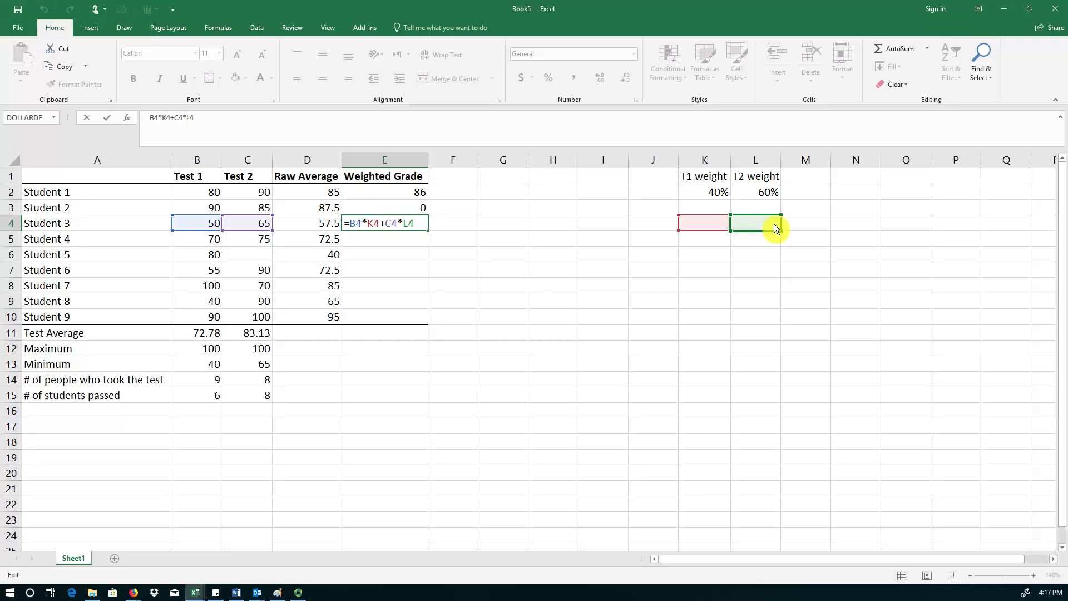
key("shift+Return")
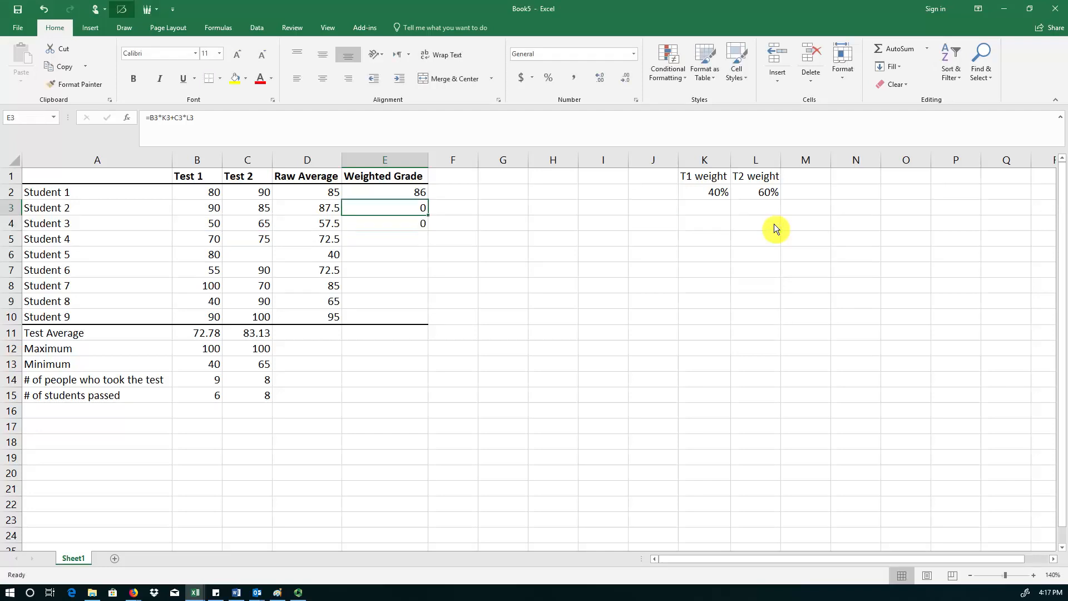
Make the K2 and L2 weight references absolute in Student 1's weighted grade formula.
double_click(422, 198)
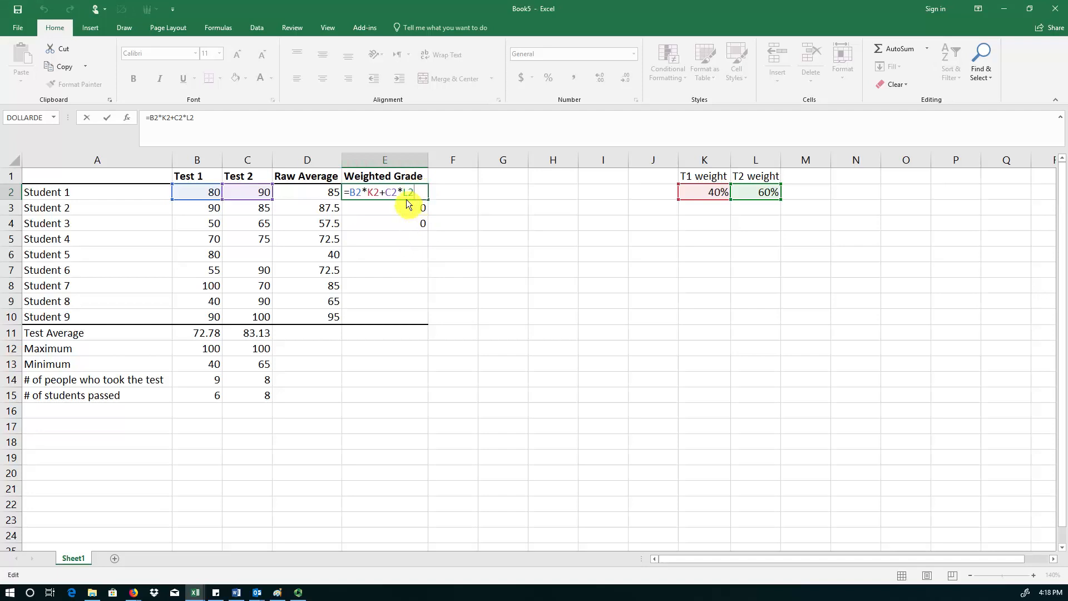
left_click(380, 197)
key("F4")
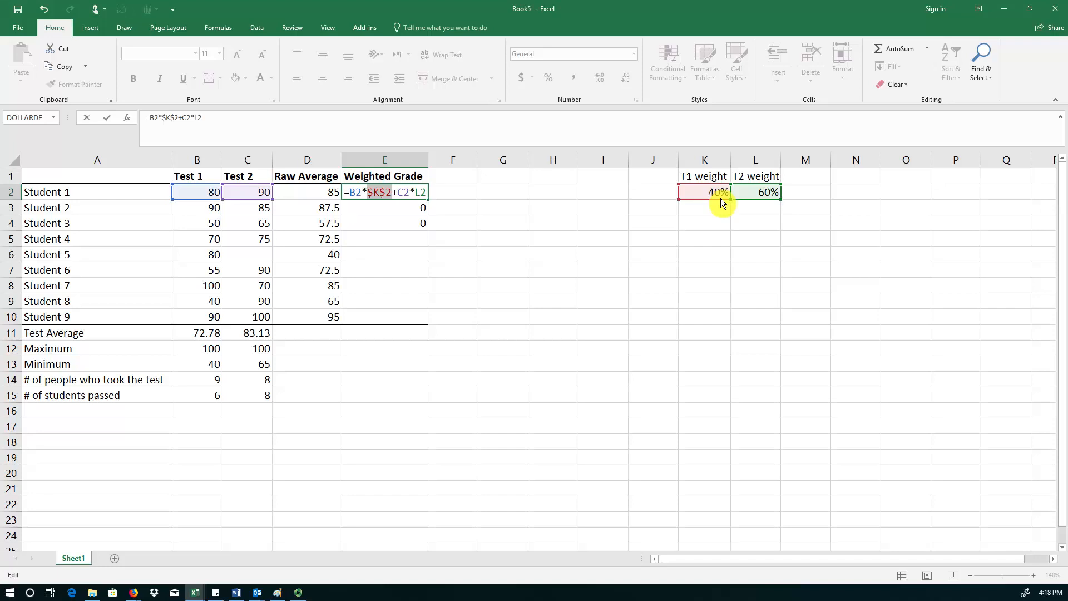
left_click(425, 196)
key("F4")
key("Return")
key("Up")
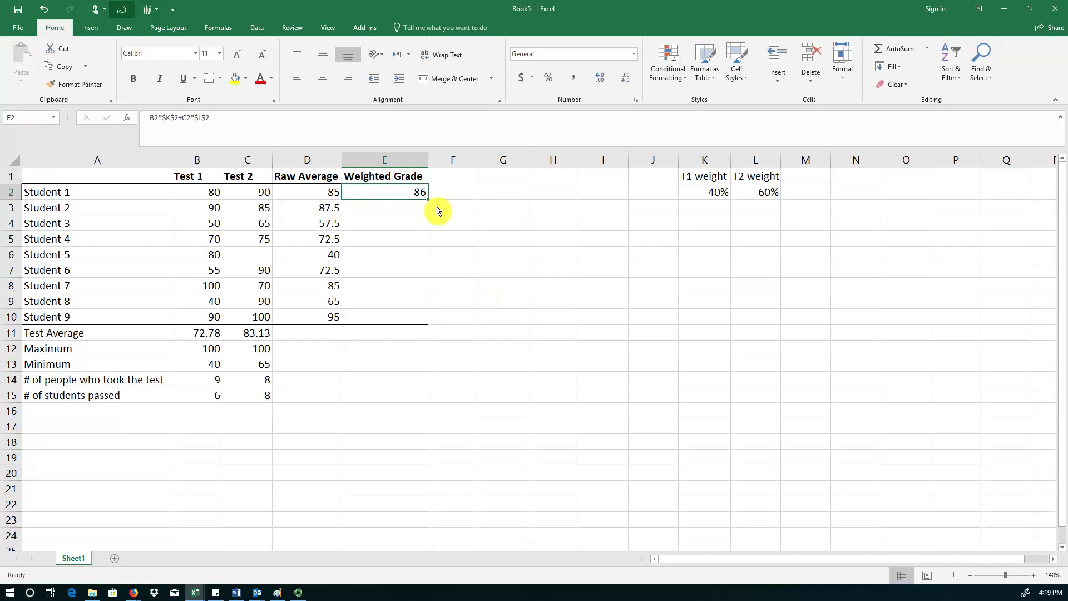
Fill the corrected weighted grade formula down through Student 9 and inspect a copied formula.
left_click_drag(433, 206, 432, 219)
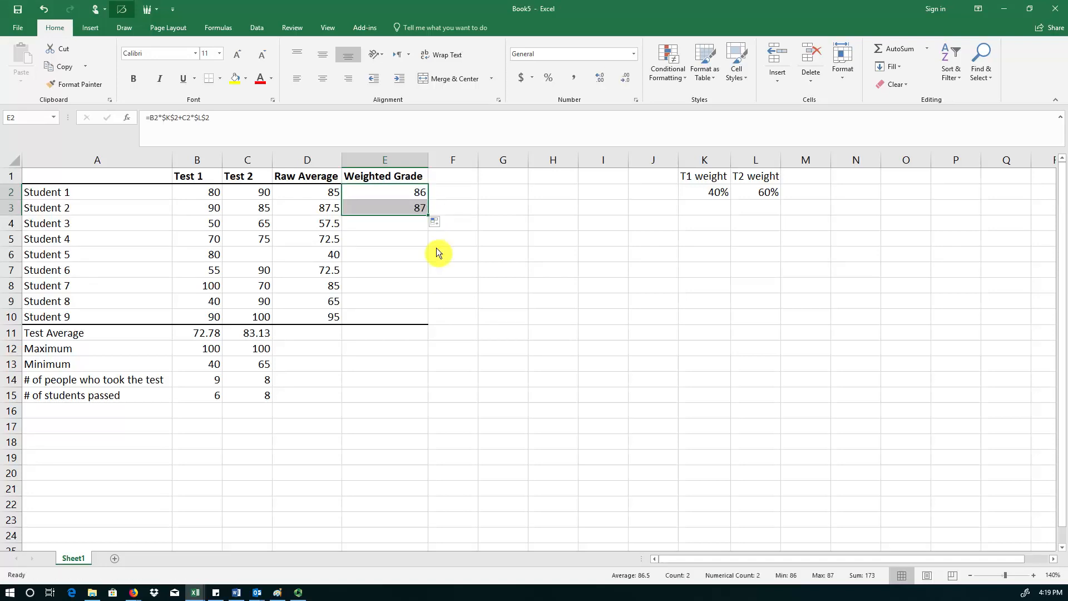
double_click(415, 213)
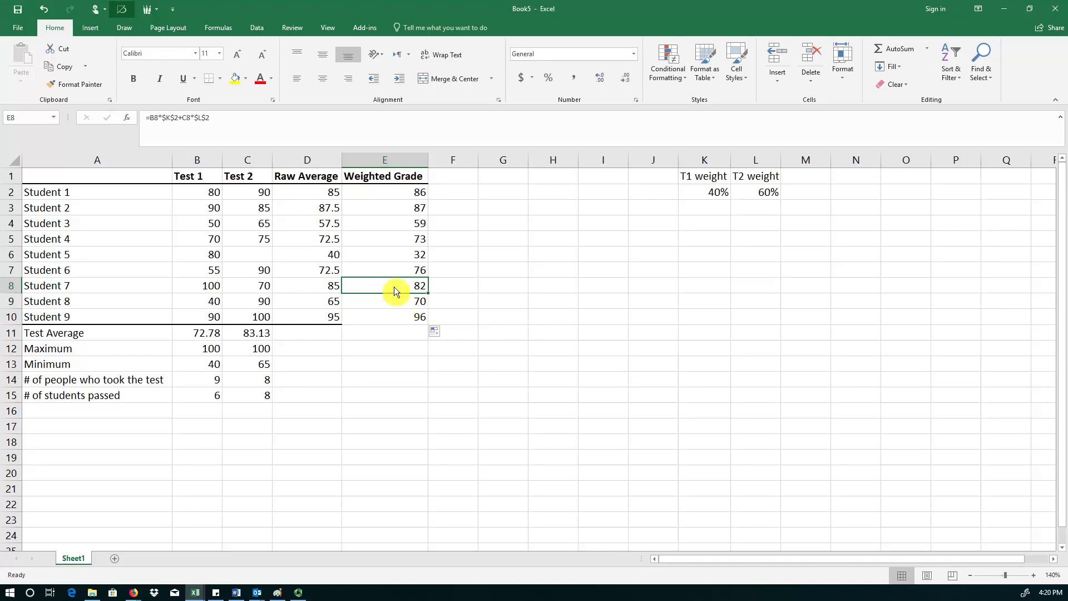
double_click(400, 291)
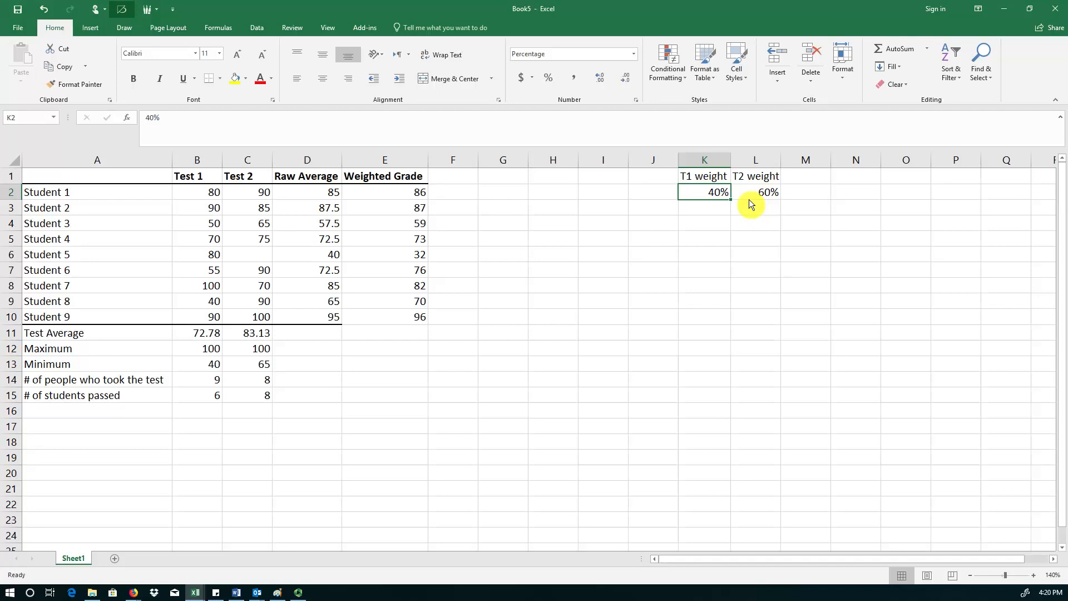
Change the weights to 30% under T1 weight and 70% under T2 weight.
type("30")
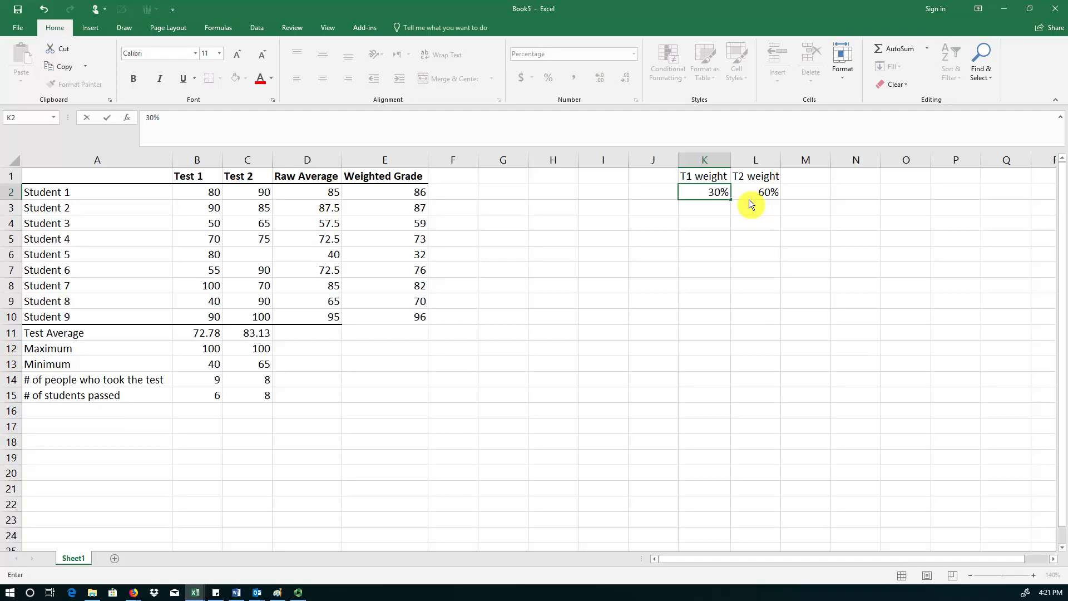
left_click(749, 199)
type("70")
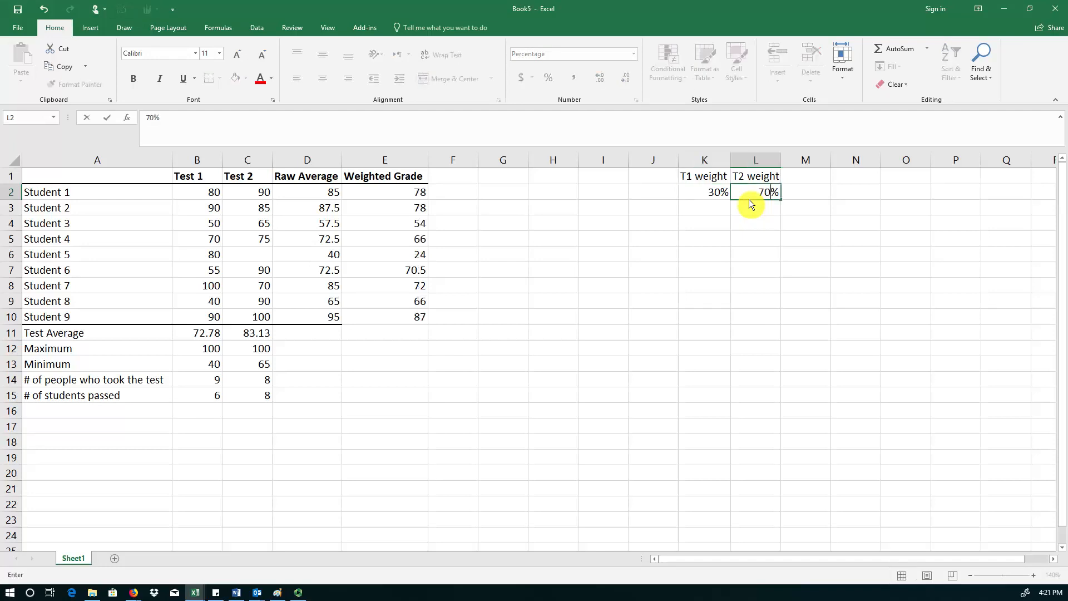
key("Return")
key("Up")
key("Left")
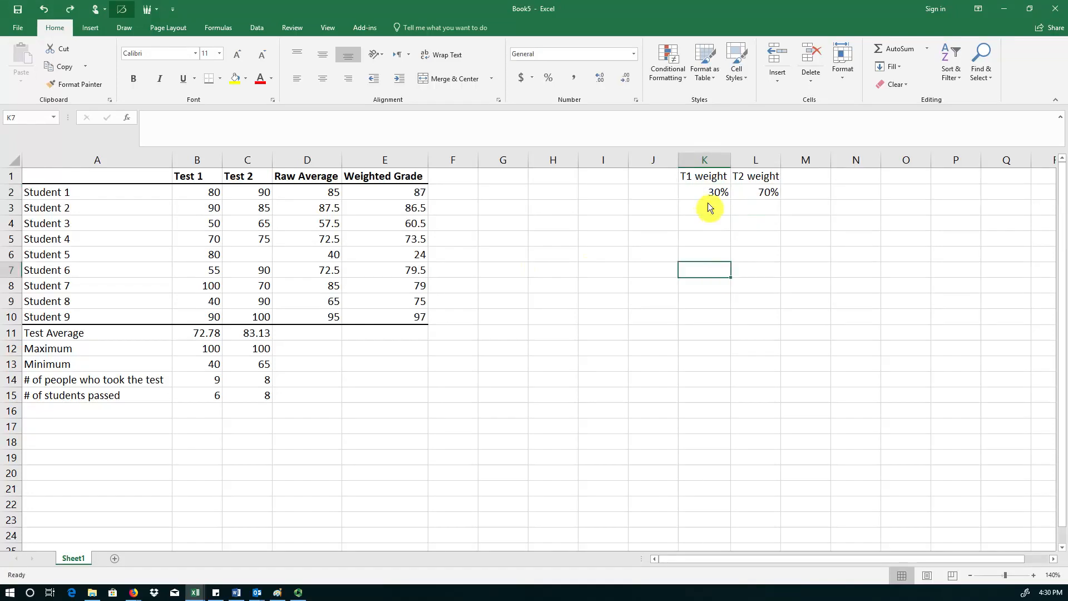
Undo the last weight change and set the T1 weight back to 40%.
key("ctrl+z")
type("40")
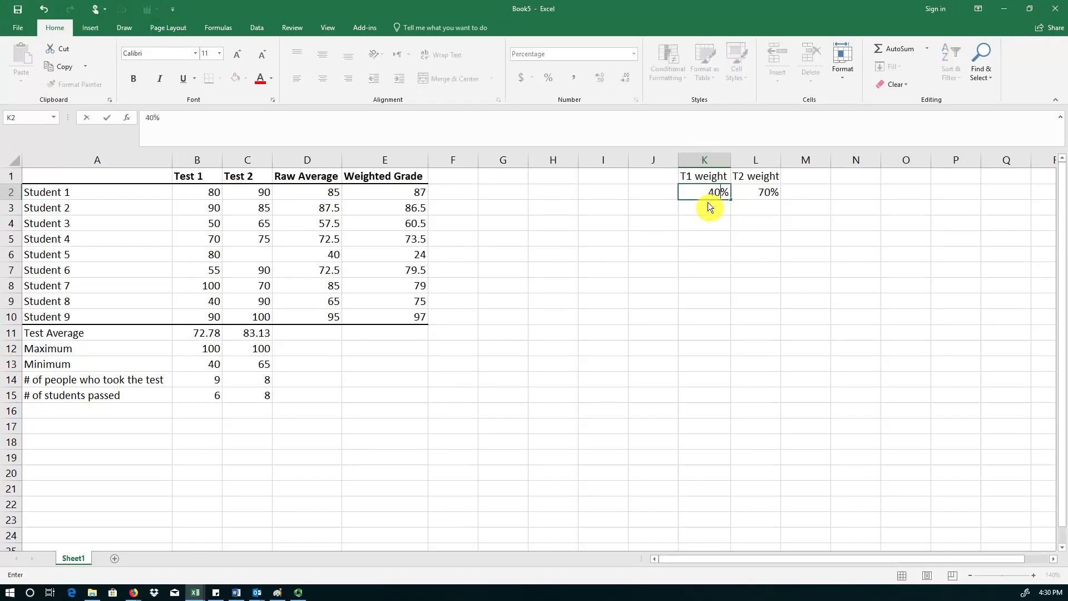
key("Tab")
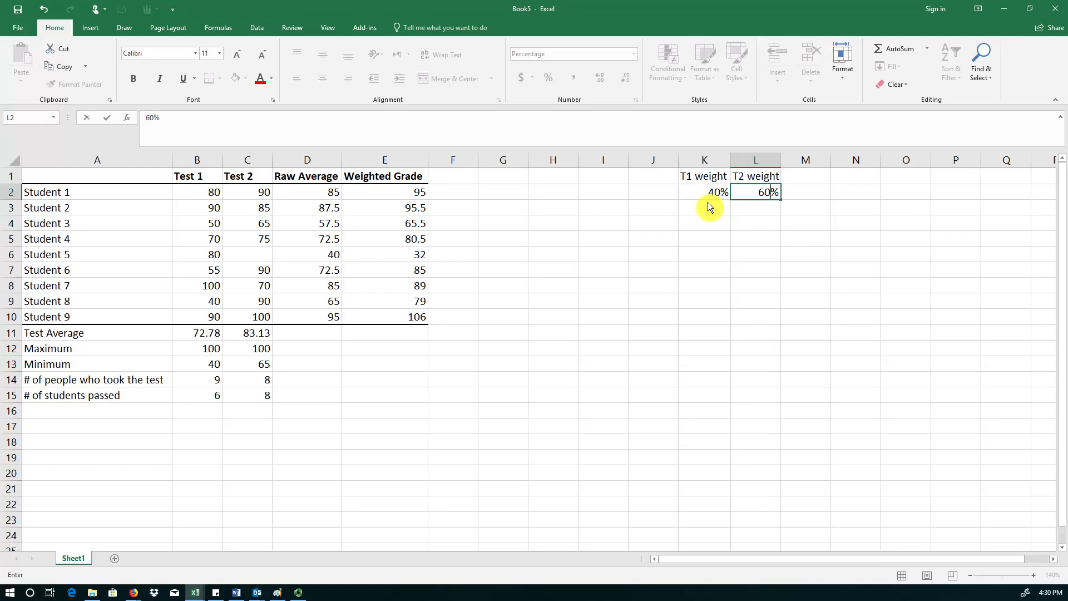